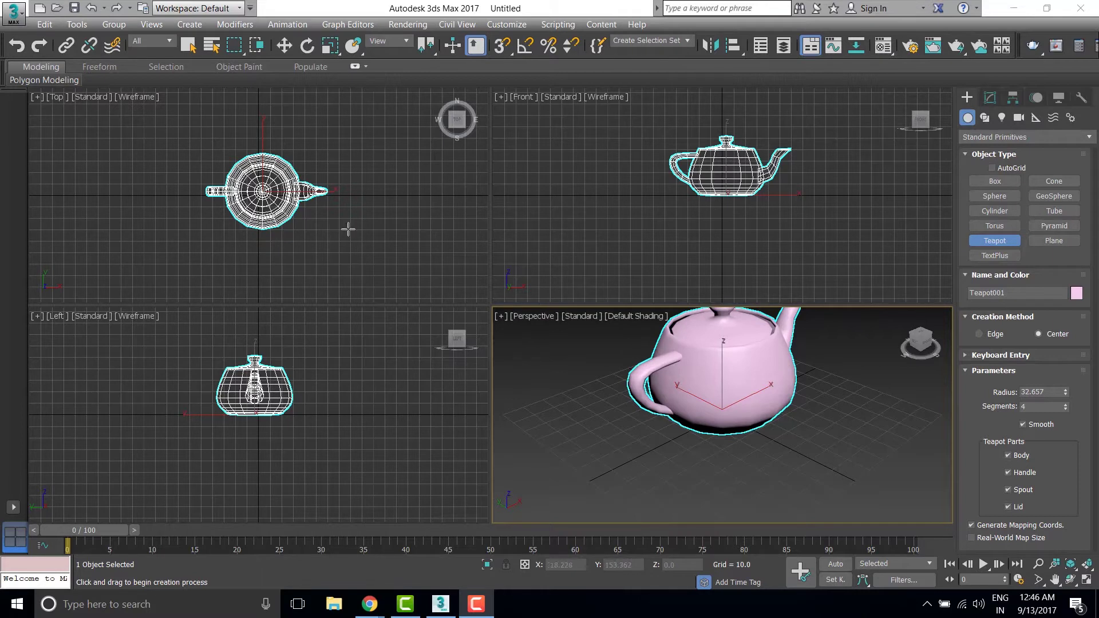
# Step: Finish creating teapots, deselect the teapot and show it alone in a maximized Perspective viewport
pyautogui.click(283, 45)
pyautogui.click(589, 417)
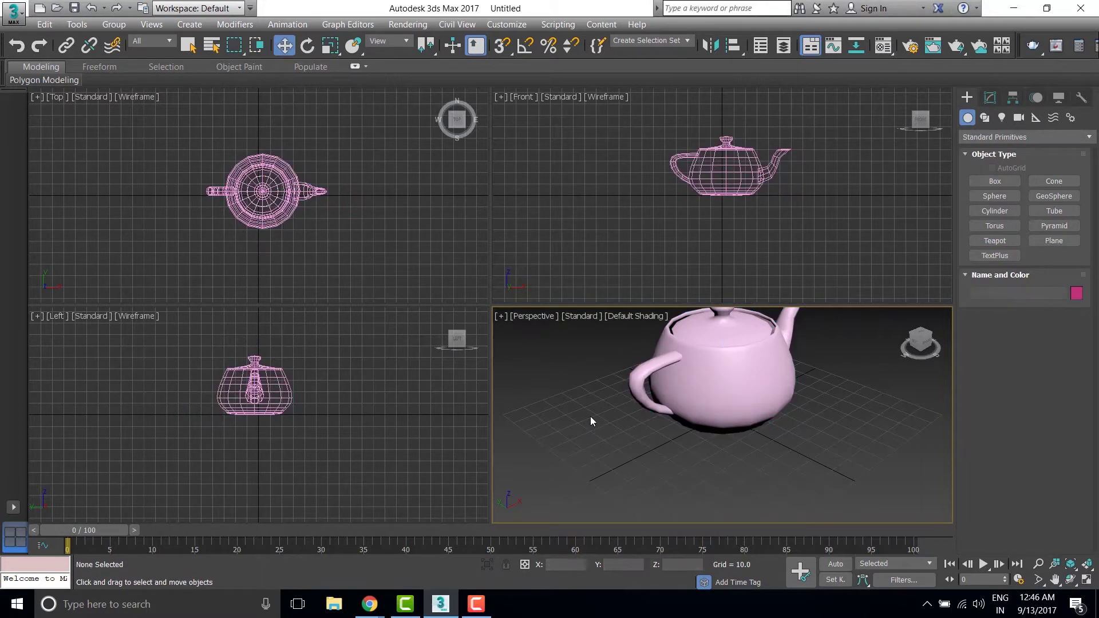
pyautogui.hotkey('alt', 'w')
pyautogui.moveTo(503, 351); pyautogui.dragTo(596, 400, button='middle')
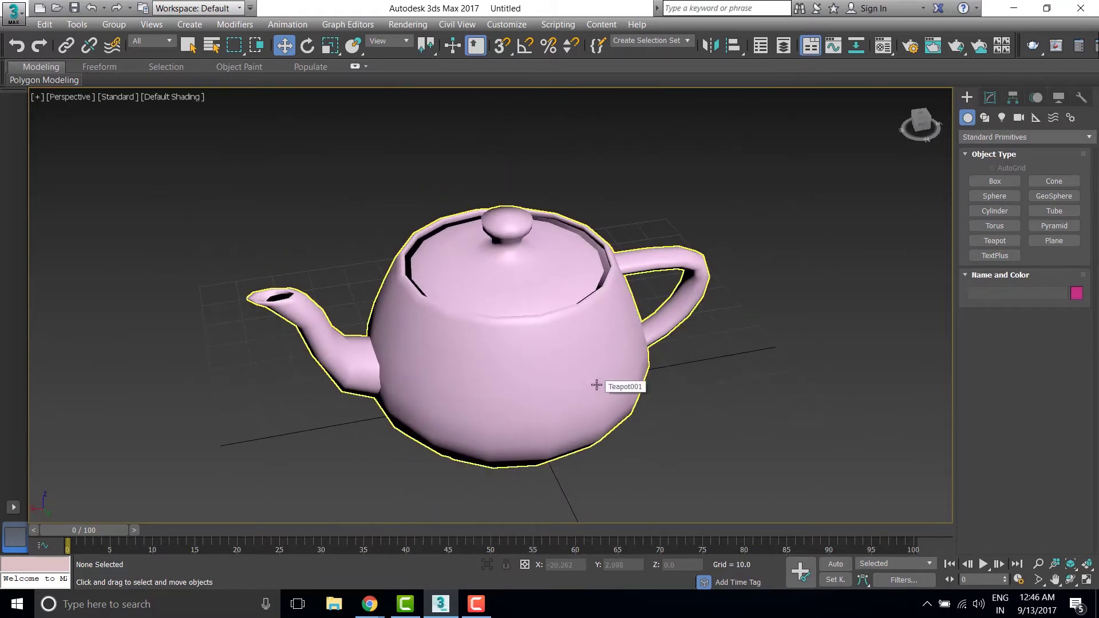
# Step: Open the Material Editor and review the material types available for the first sample slot
pyautogui.press('m')
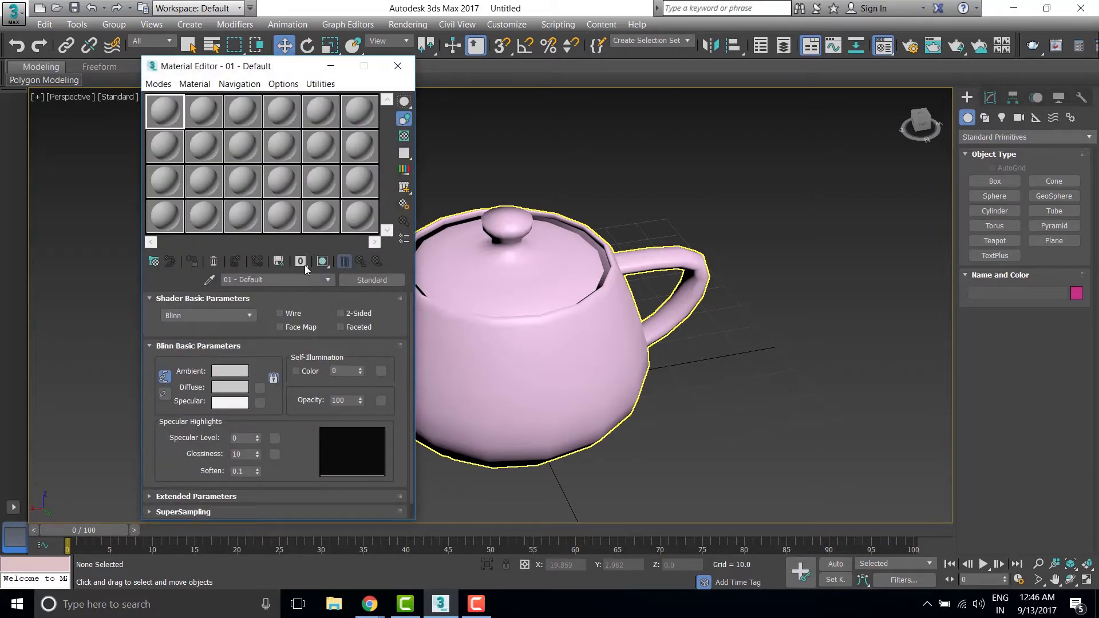
pyautogui.moveTo(231, 69); pyautogui.dragTo(662, 89)
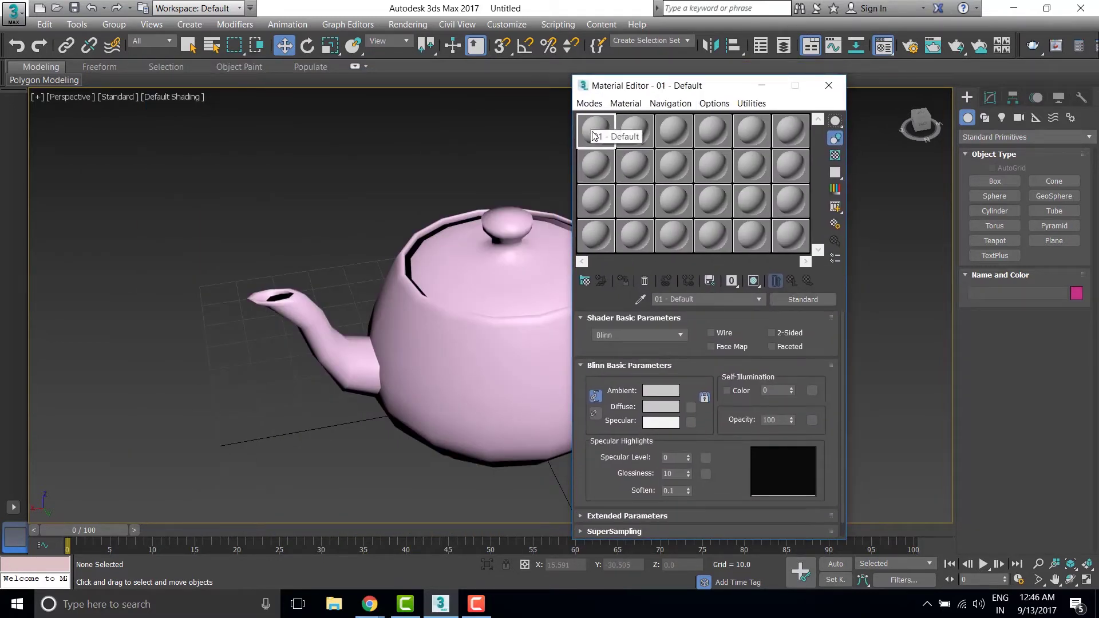
pyautogui.moveTo(588, 146); pyautogui.dragTo(407, 389)
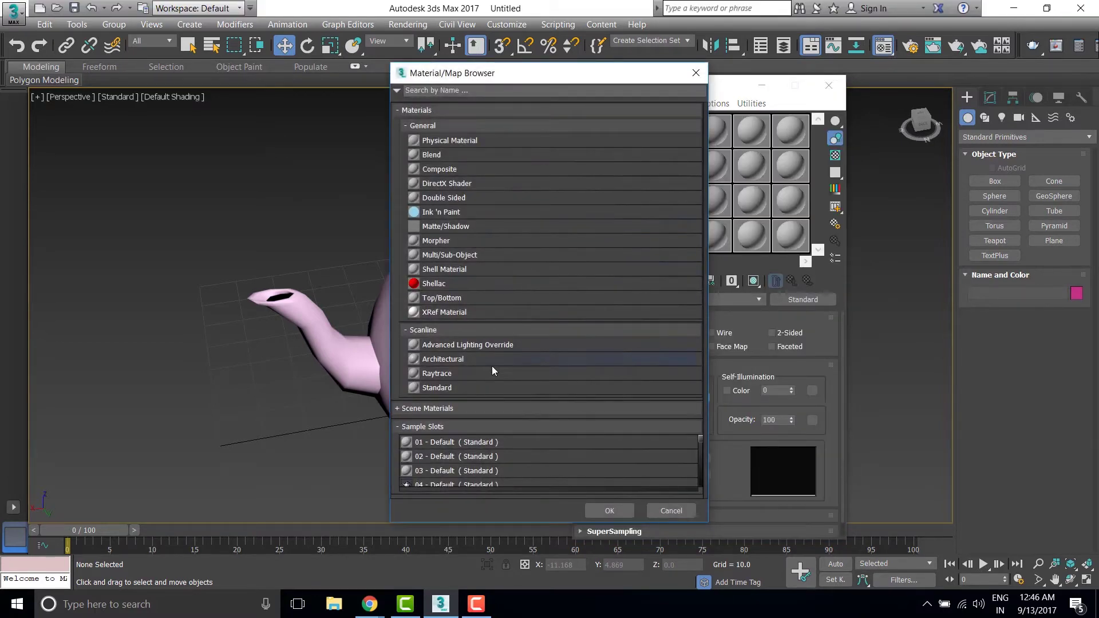
pyautogui.moveTo(468, 78); pyautogui.dragTo(472, 37)
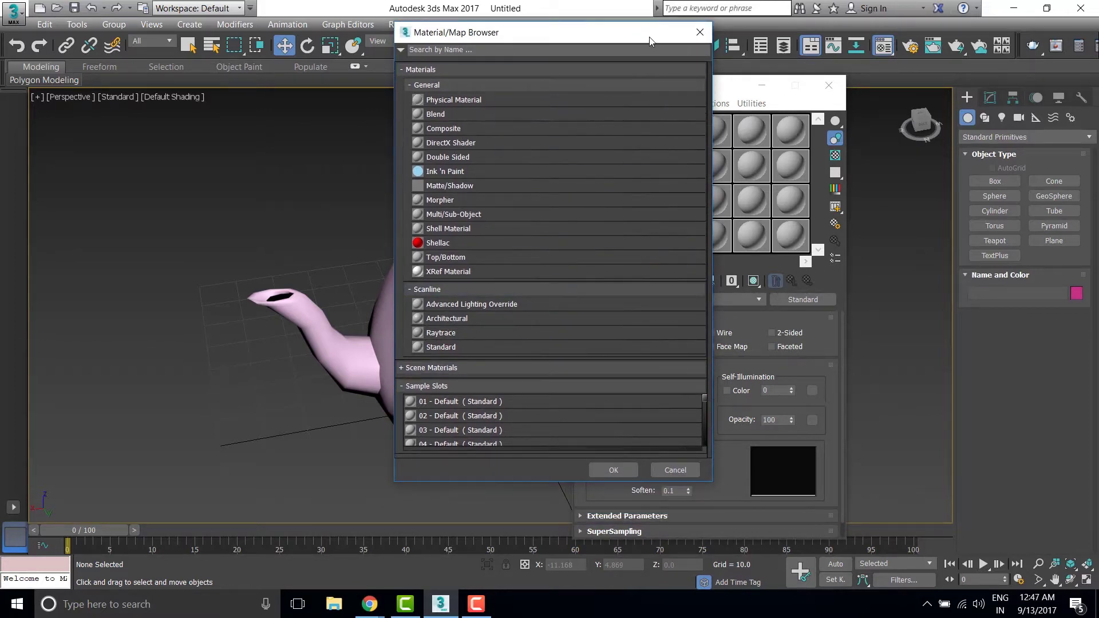
pyautogui.click(699, 32)
# Step: Assign V-Ray Adv 3.40.01 as the production renderer in Render Setup
pyautogui.click(912, 50)
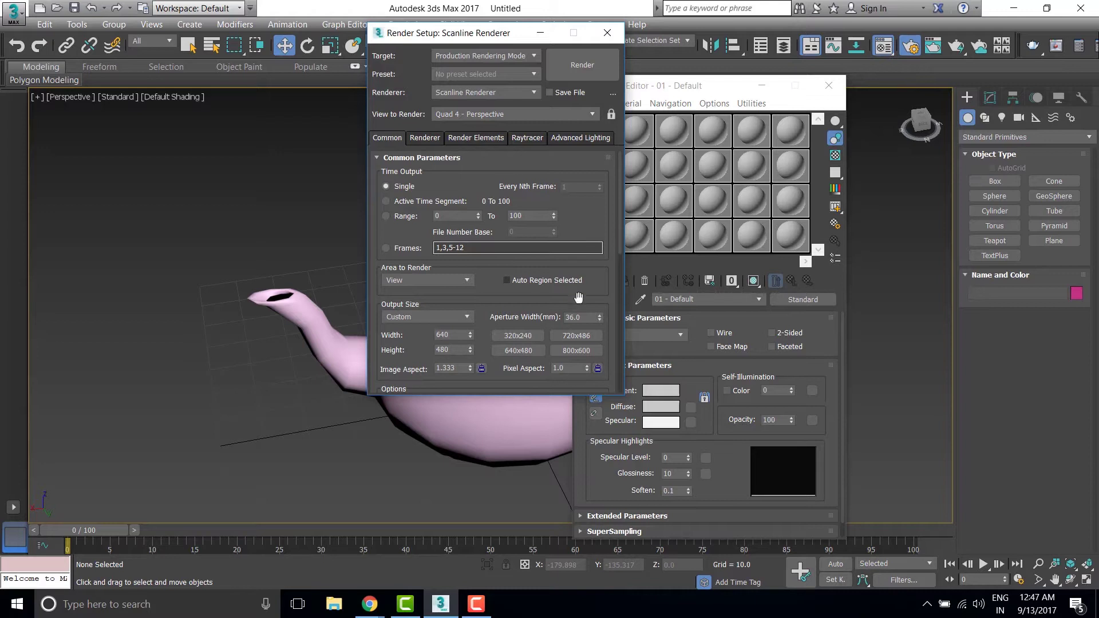
pyautogui.click(596, 278)
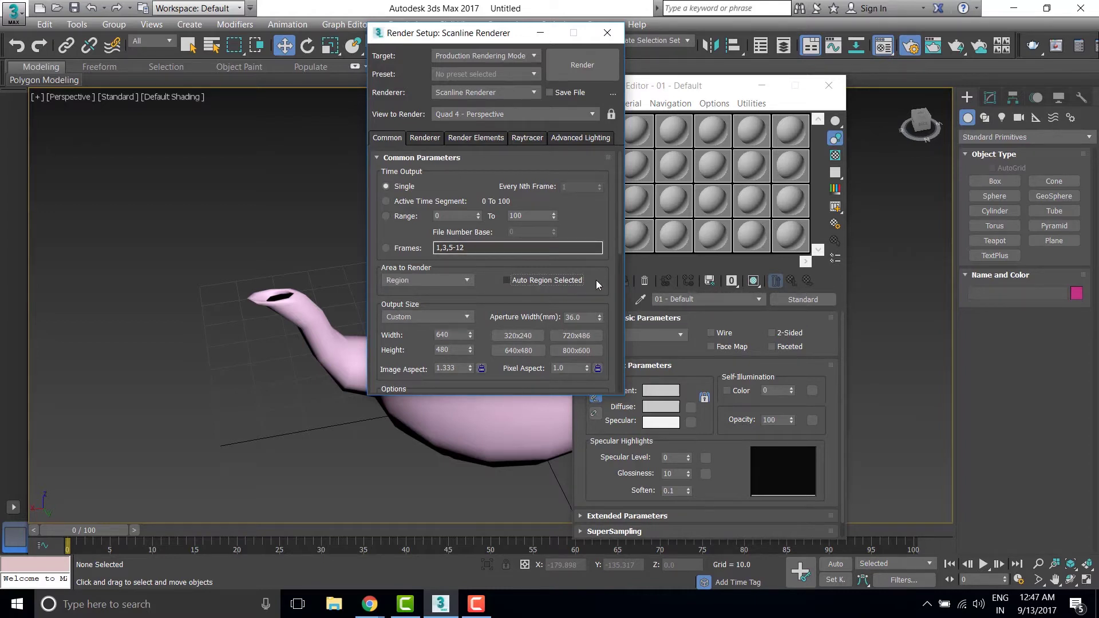
pyautogui.scroll(-10, 598, 286)
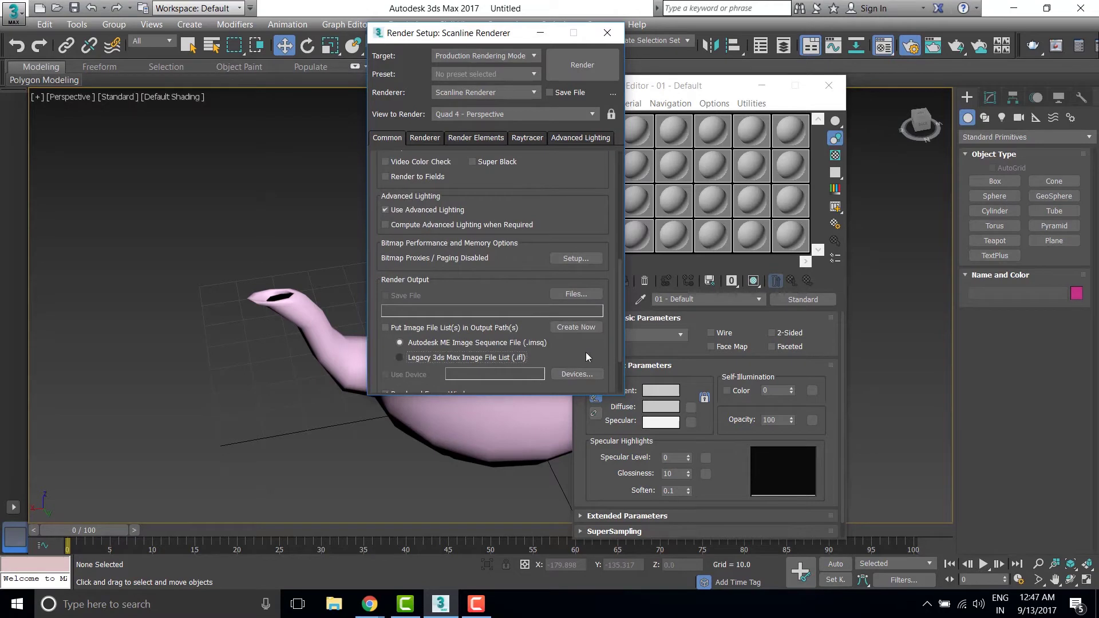
pyautogui.scroll(-3, 598, 346)
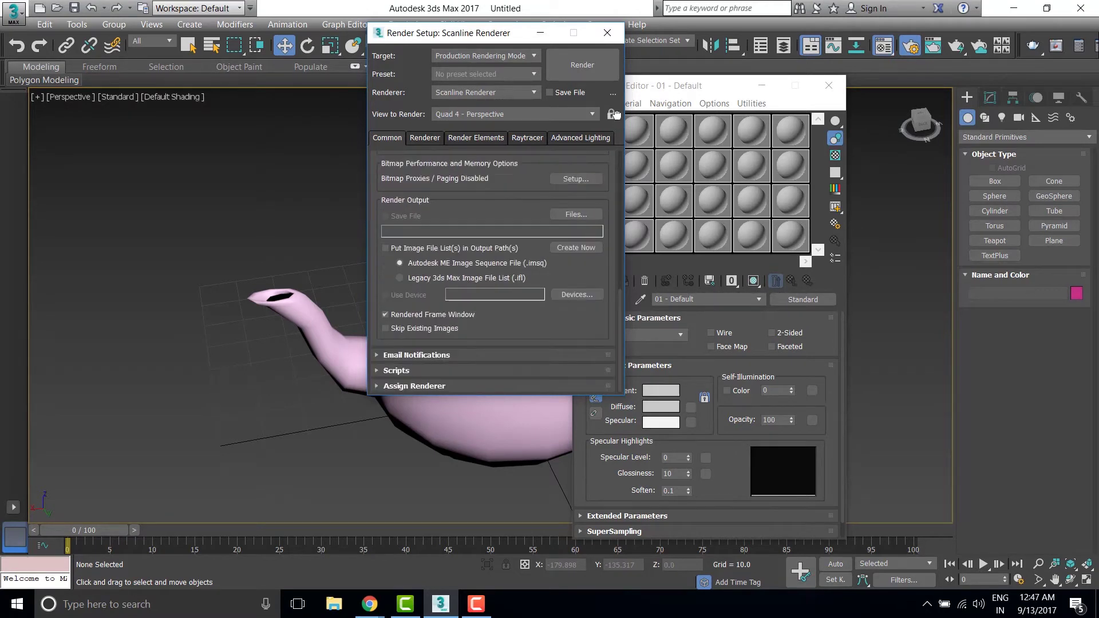
pyautogui.click(444, 387)
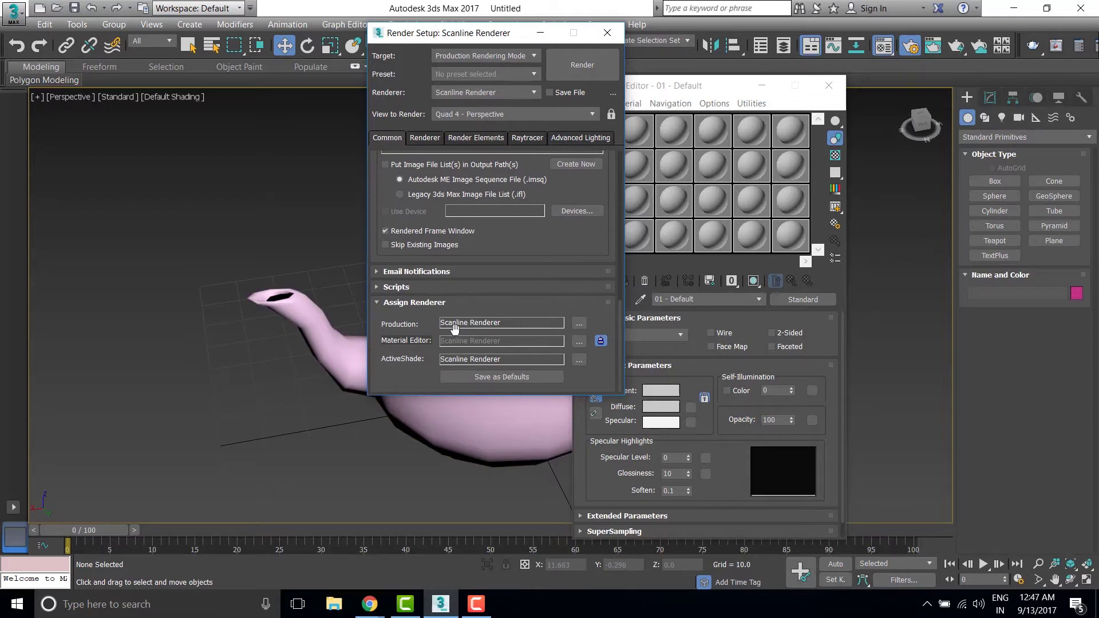
pyautogui.click(575, 328)
pyautogui.click(441, 144)
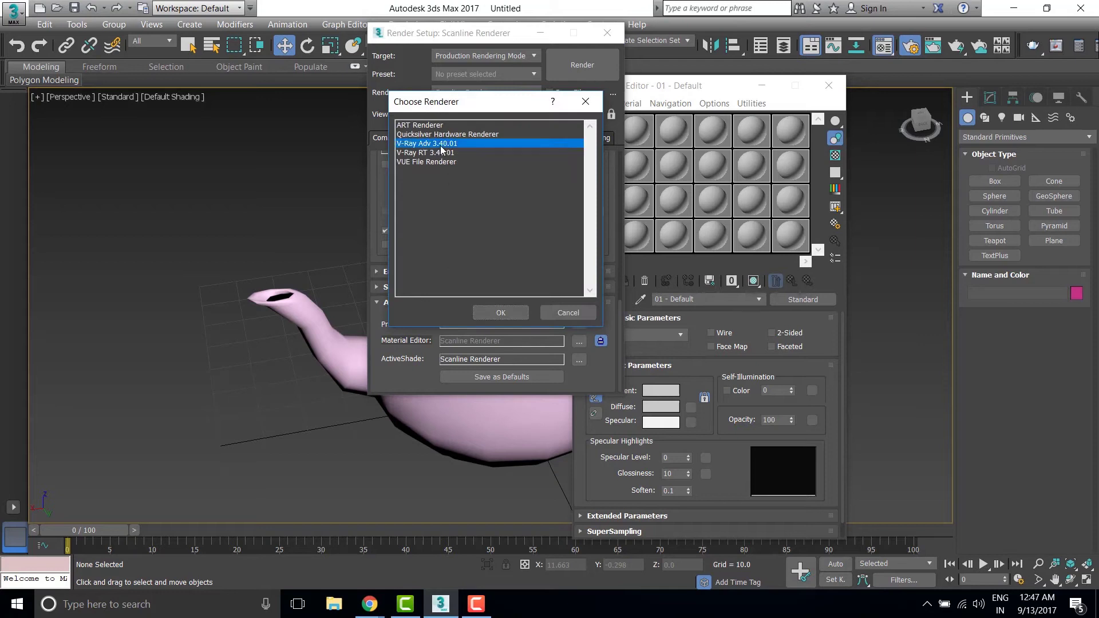
pyautogui.click(501, 313)
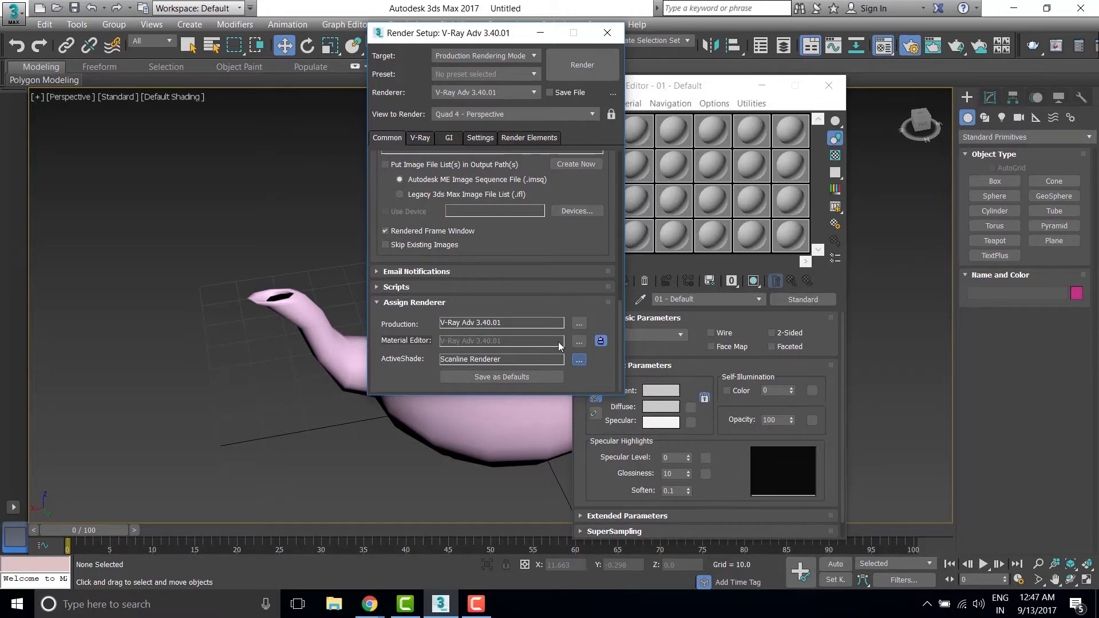
# Step: Assign V-Ray RT 3.40.01 as the ActiveShade renderer and enlarge the Render Setup window beside the Material Editor
pyautogui.click(424, 135)
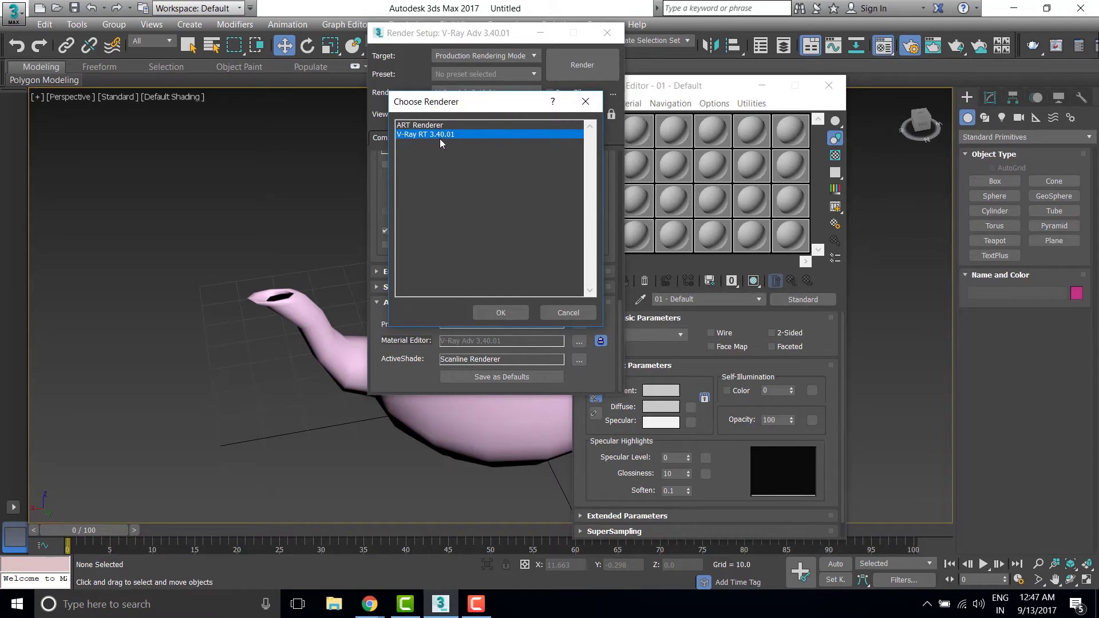
pyautogui.click(504, 312)
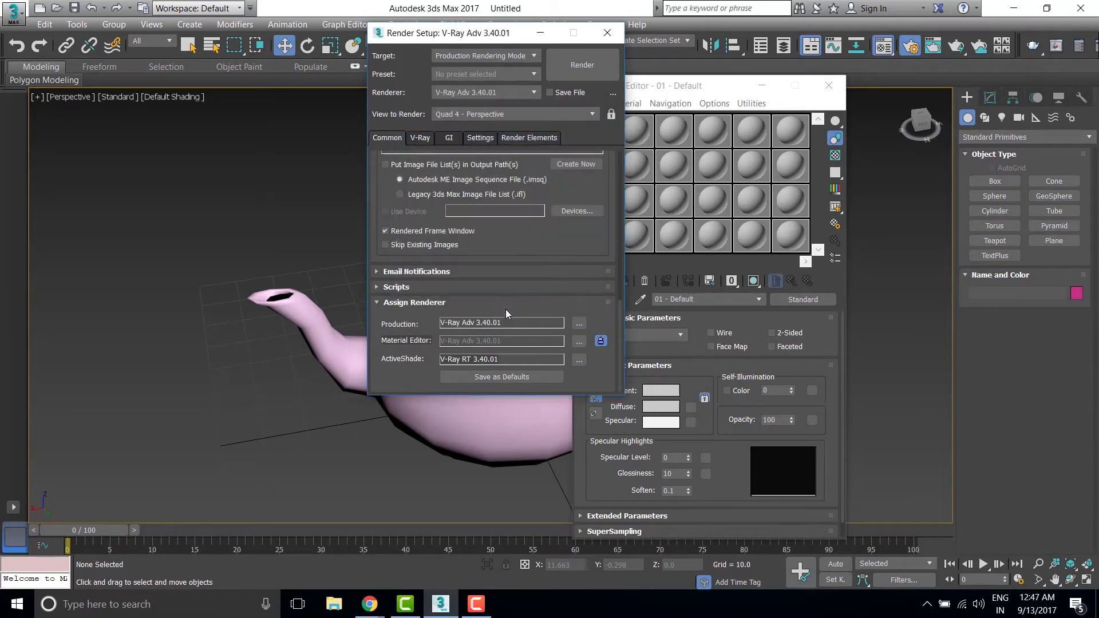
pyautogui.moveTo(485, 38); pyautogui.dragTo(481, 26)
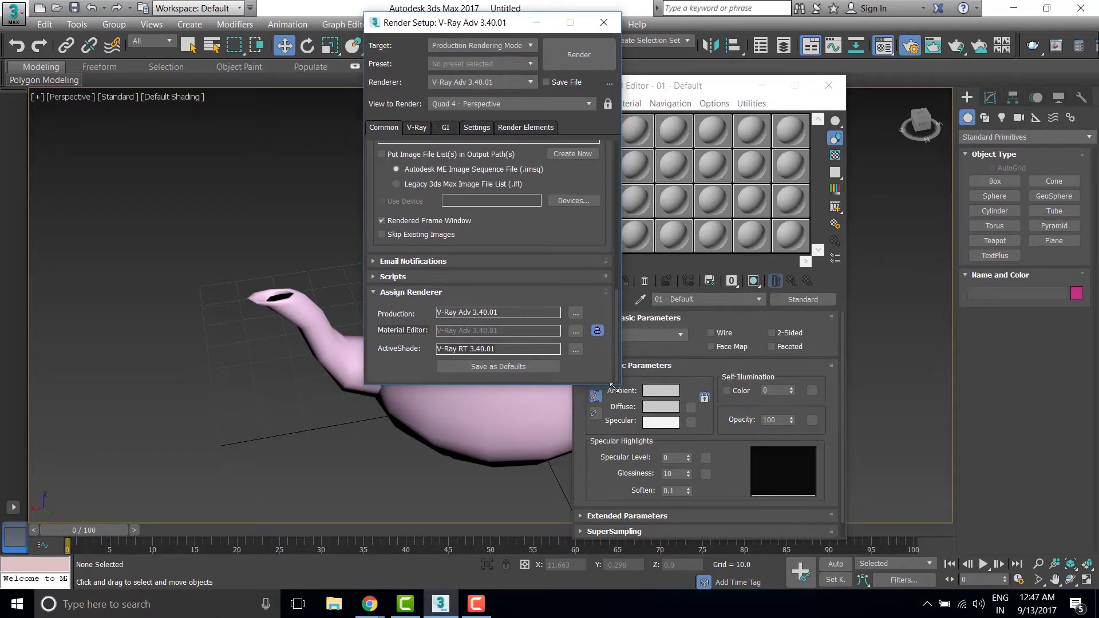
pyautogui.moveTo(612, 384); pyautogui.dragTo(619, 544)
pyautogui.moveTo(507, 32); pyautogui.dragTo(400, 21)
# Step: Change the first sample slot's material type from Standard to VRayMtl and minimize Render Setup
pyautogui.click(596, 135)
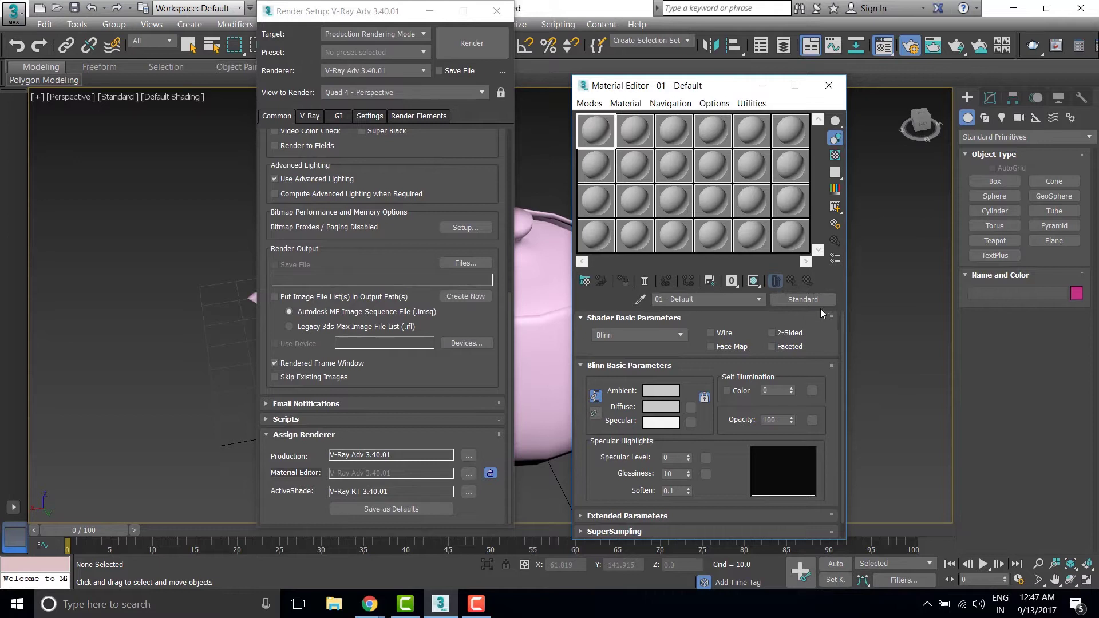
pyautogui.click(807, 300)
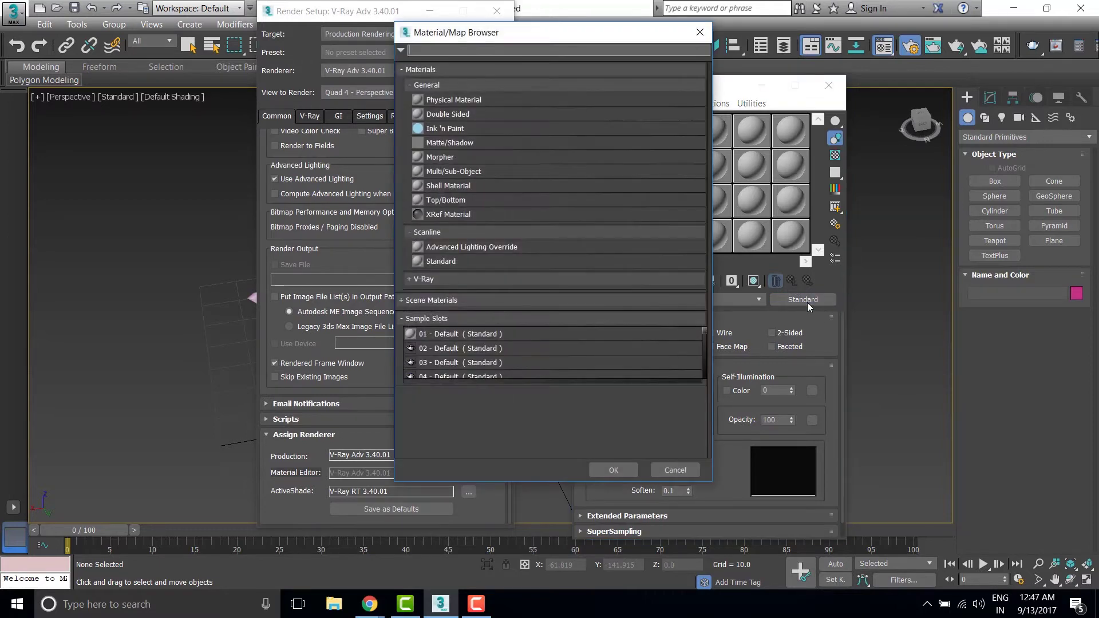
pyautogui.click(428, 279)
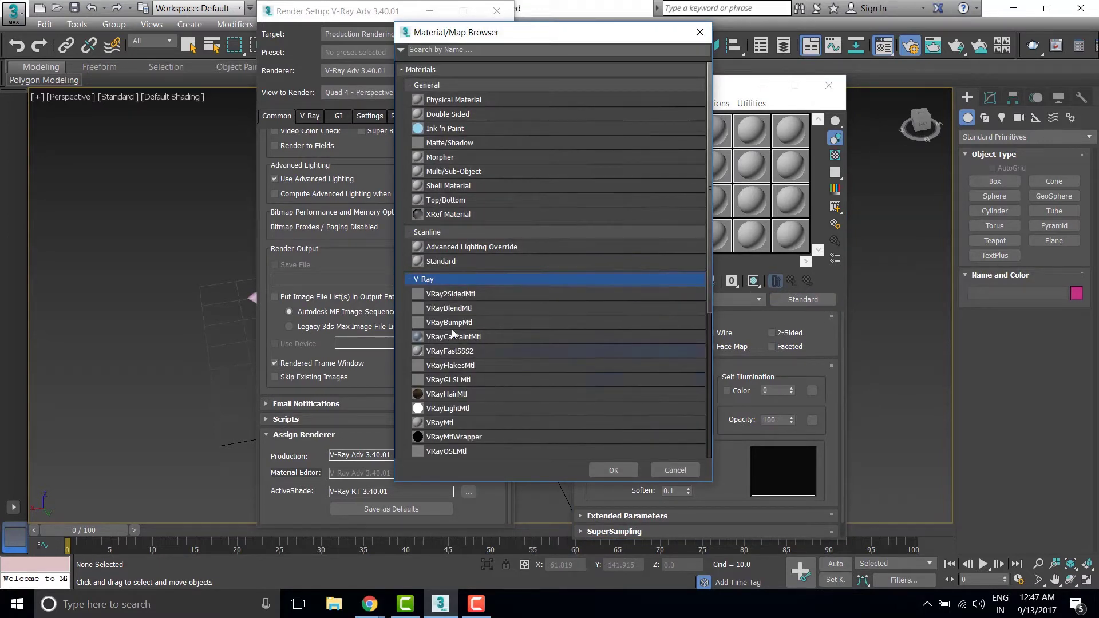
pyautogui.scroll(-5, 450, 312)
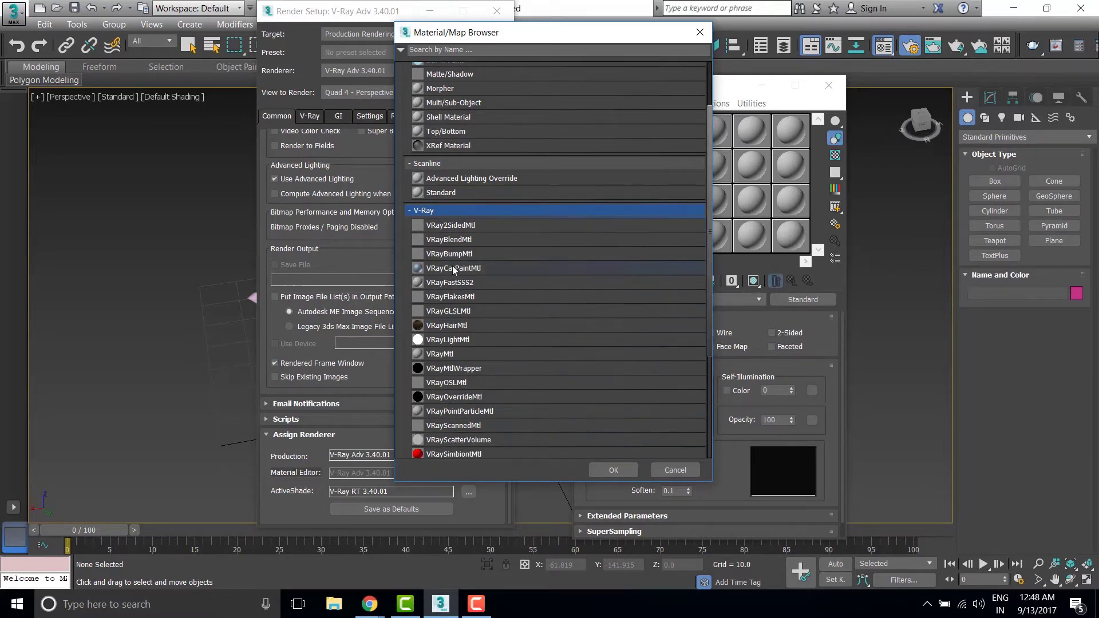
pyautogui.click(439, 356)
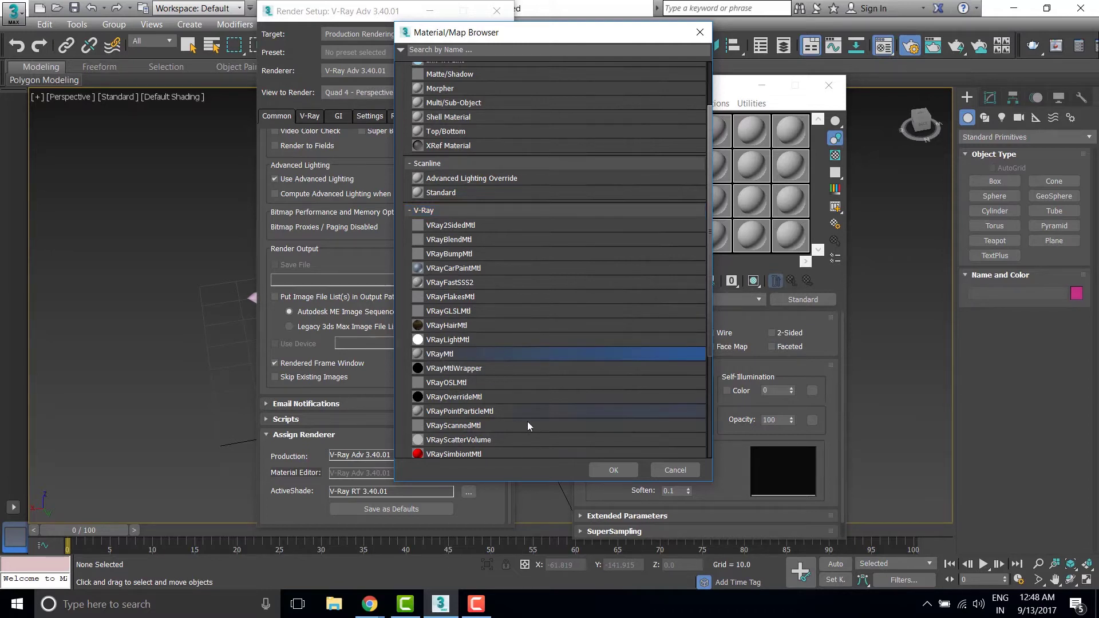
pyautogui.click(597, 469)
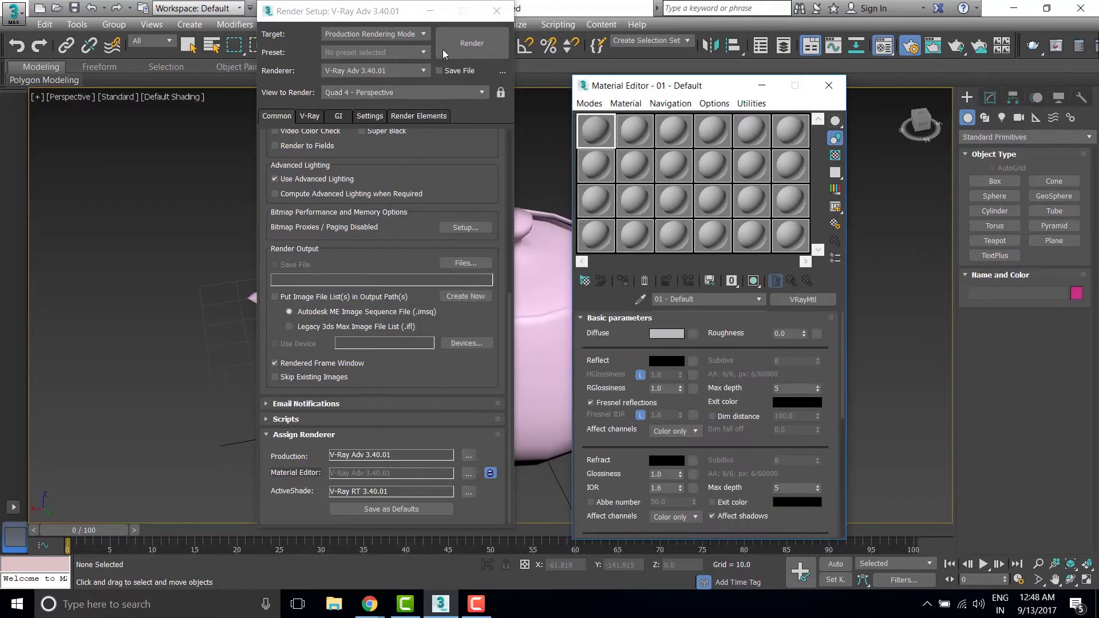
pyautogui.click(430, 11)
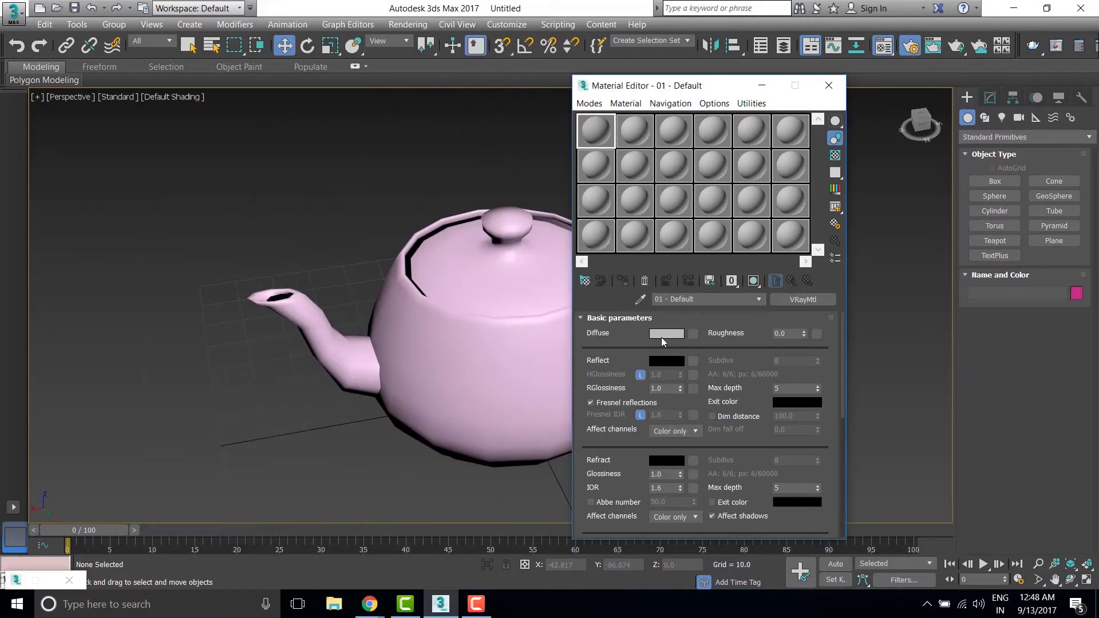
# Step: Set the VRayMtl diffuse color to mustard yellow (RGB 150, 128, 36) and assign the material to the teapot
pyautogui.click(671, 333)
pyautogui.moveTo(322, 125)
pyautogui.mouseDown()
pyautogui.moveTo(319, 115)
pyautogui.moveTo(322, 139)
pyautogui.mouseUp()
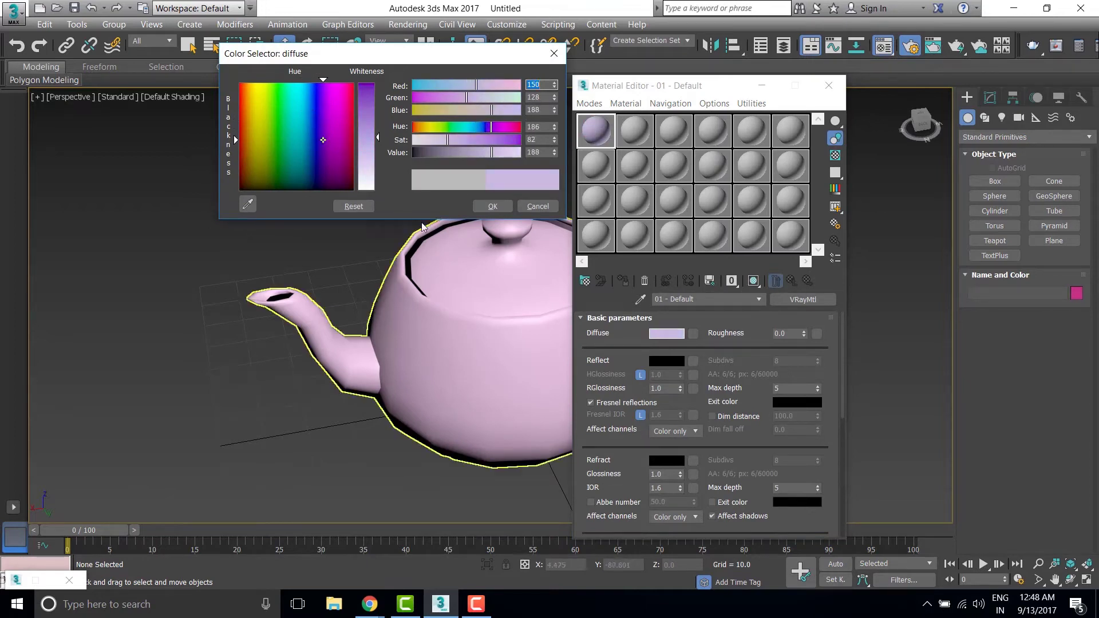
pyautogui.moveTo(451, 111); pyautogui.dragTo(428, 110)
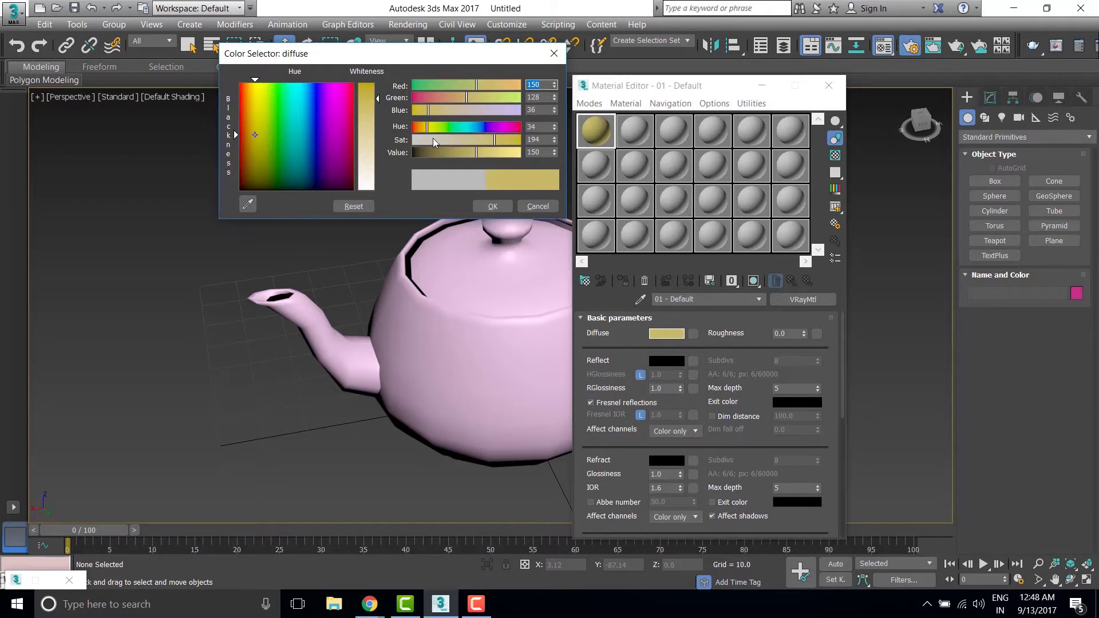
pyautogui.click(475, 208)
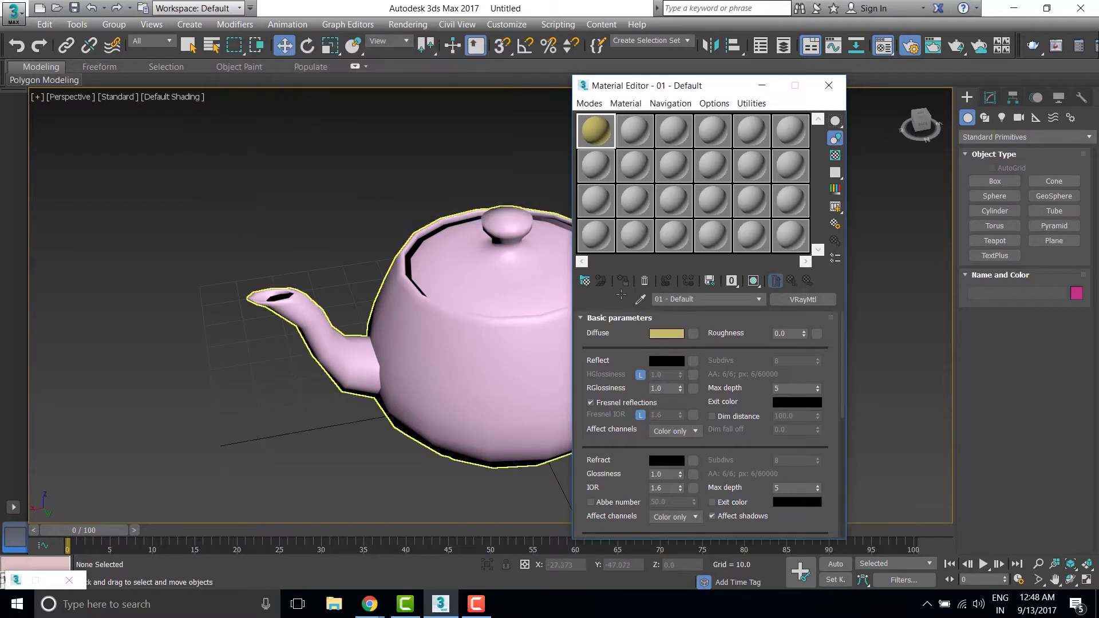
pyautogui.click(527, 352)
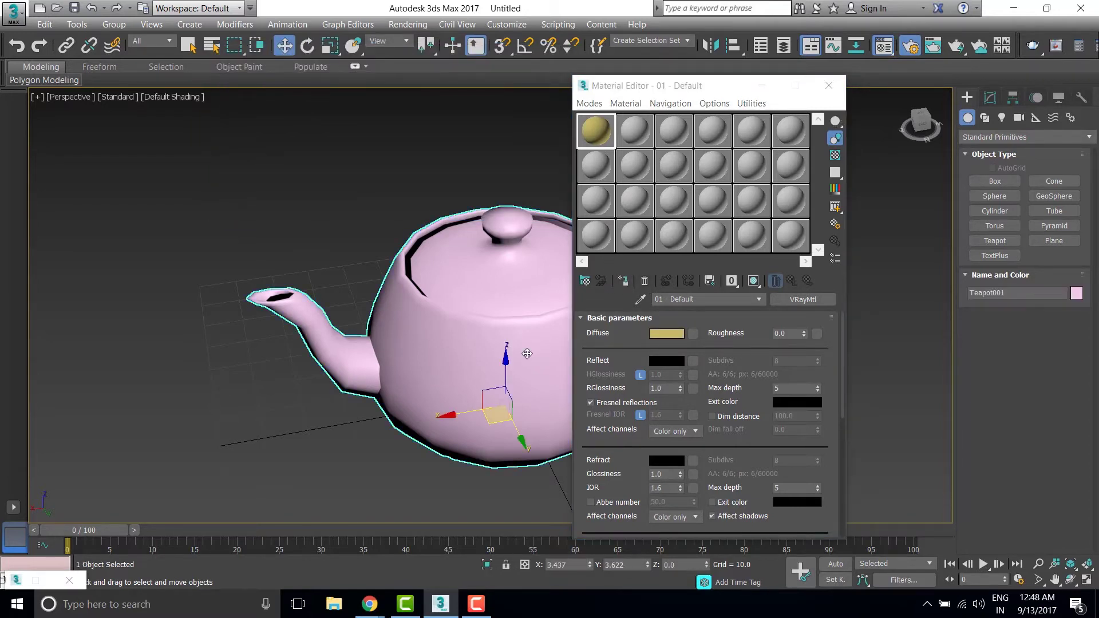
pyautogui.click(623, 283)
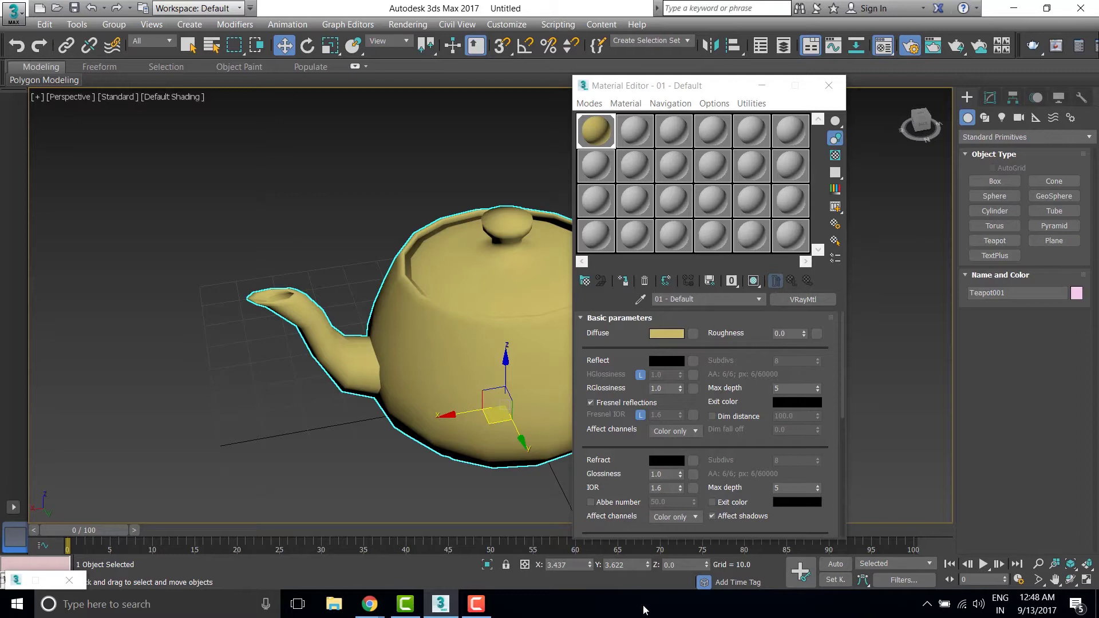
# Step: Try a Bitmap map in the material's Diffuse slot without choosing an image, and clear the map
pyautogui.click(692, 334)
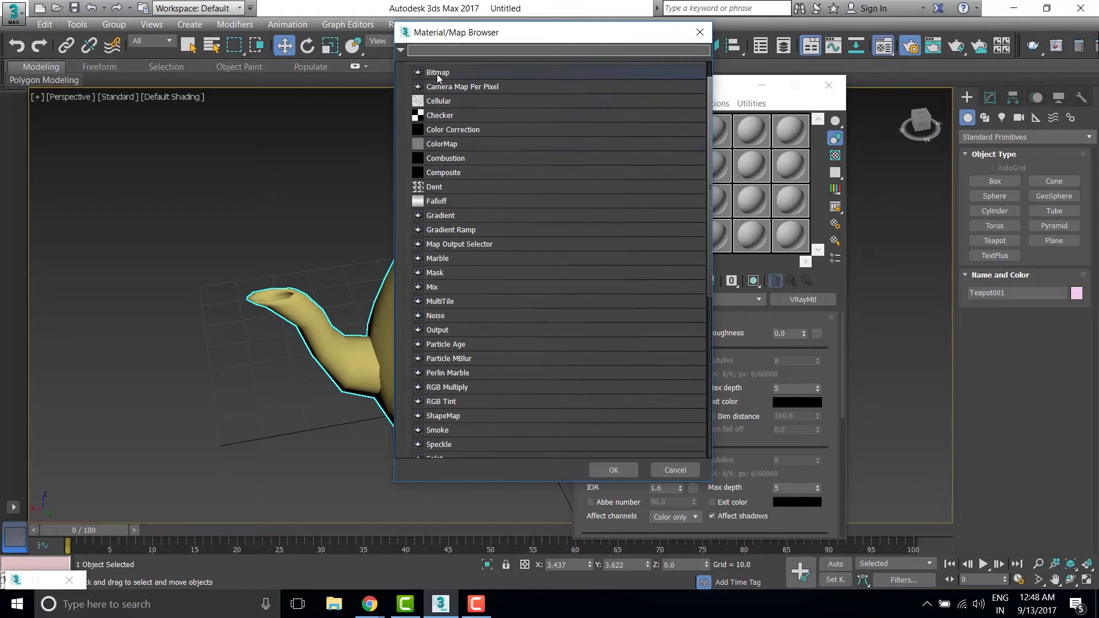
pyautogui.doubleClick(438, 73)
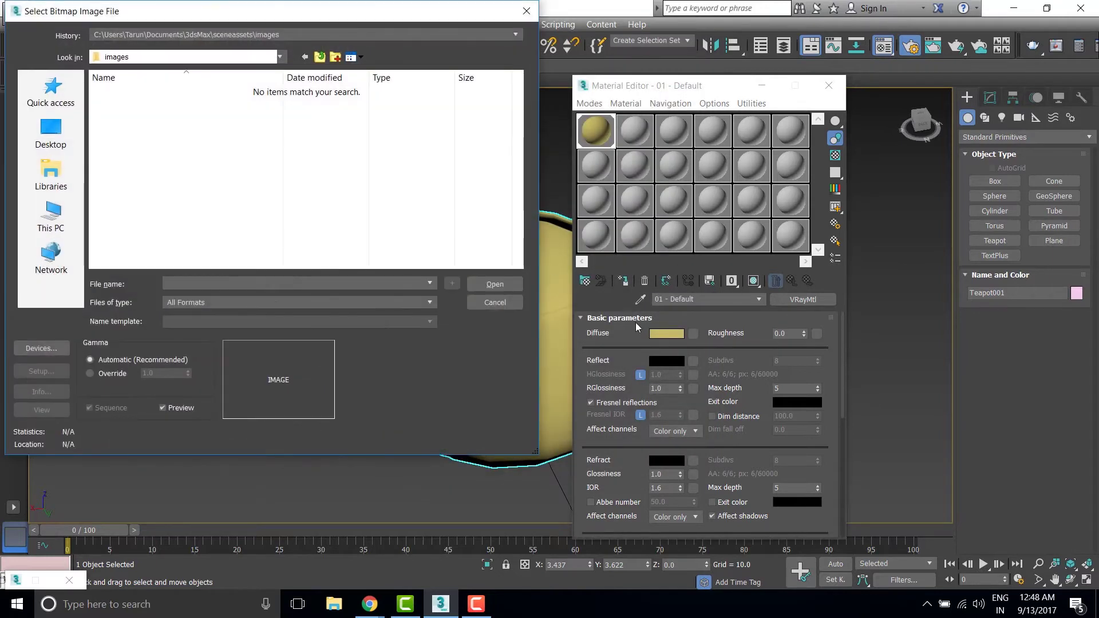
pyautogui.click(501, 308)
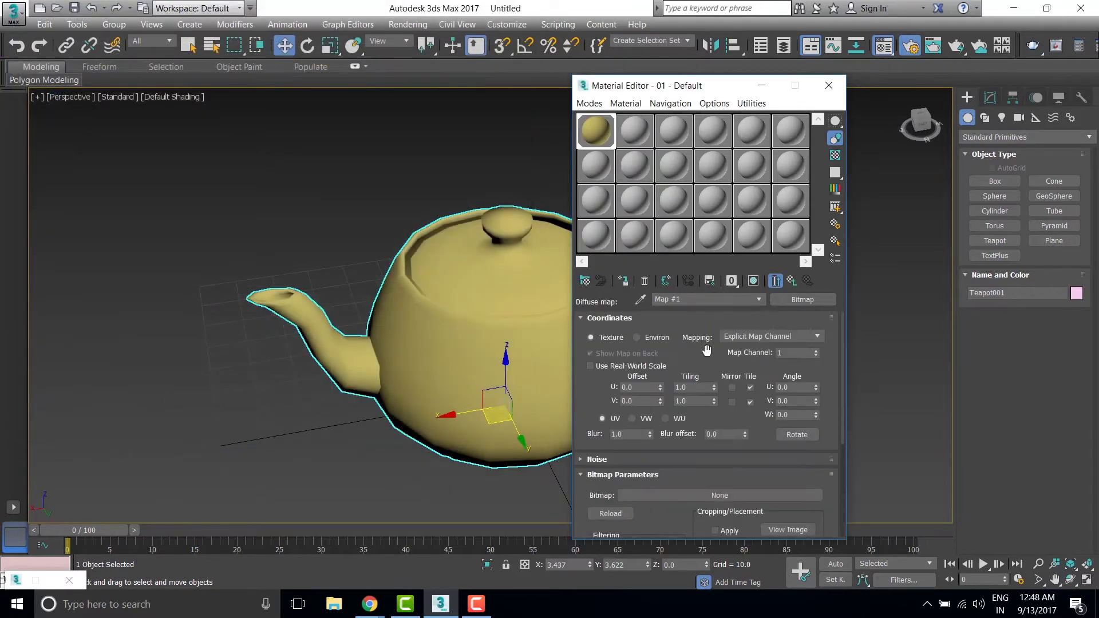
pyautogui.click(794, 280)
pyautogui.rightClick(692, 334)
pyautogui.click(706, 366)
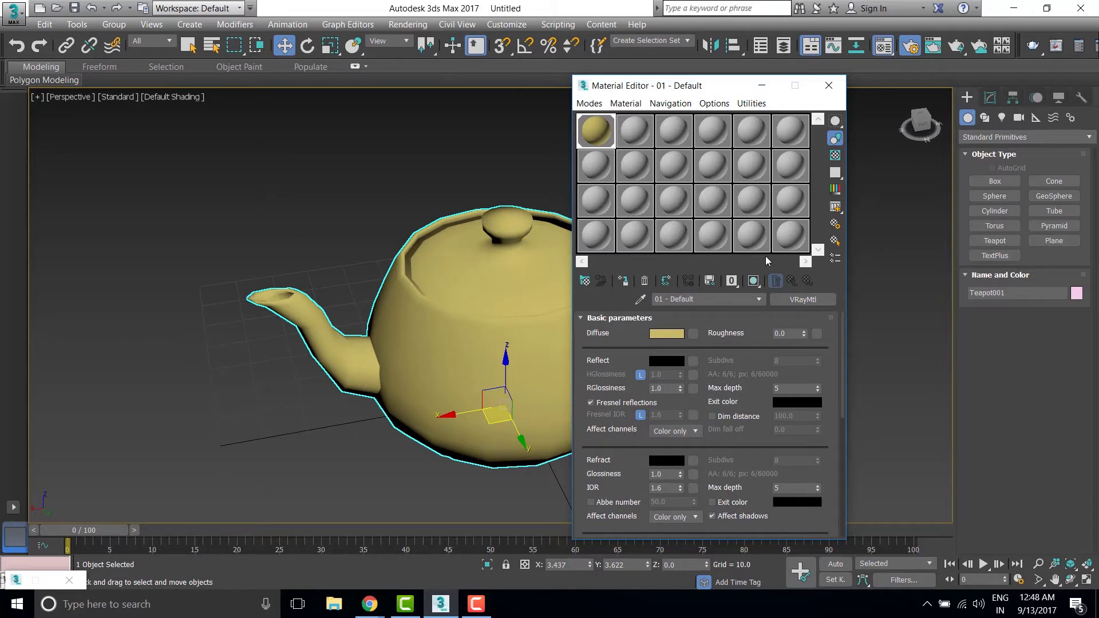
# Step: Minimize the Material Editor, reopen Render Setup and expand the V-Ray frame buffer settings
pyautogui.click(761, 85)
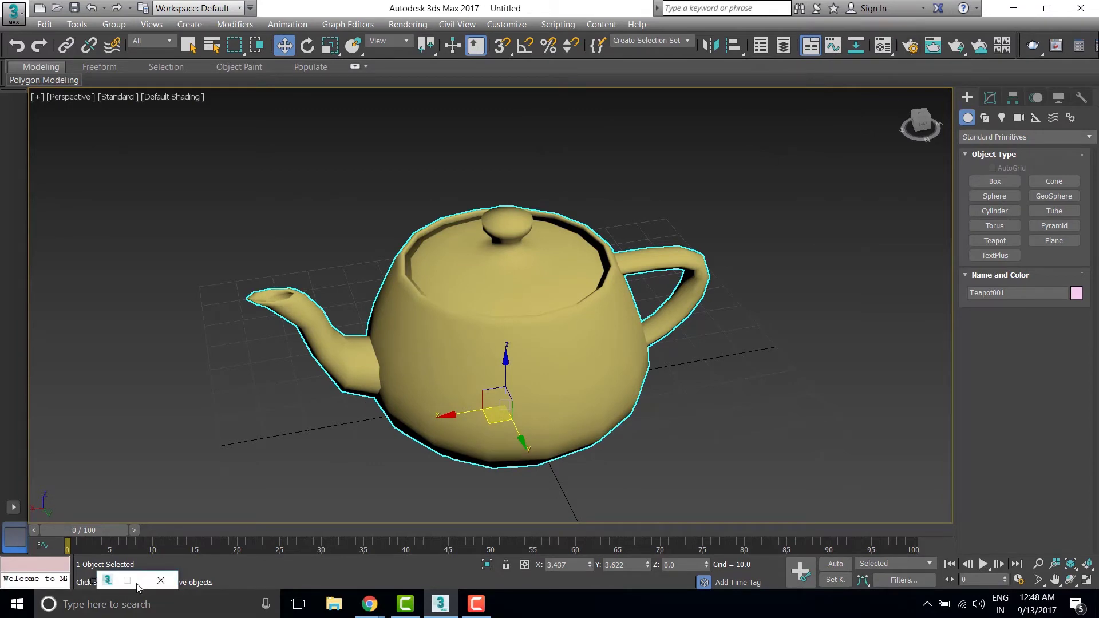
pyautogui.click(911, 46)
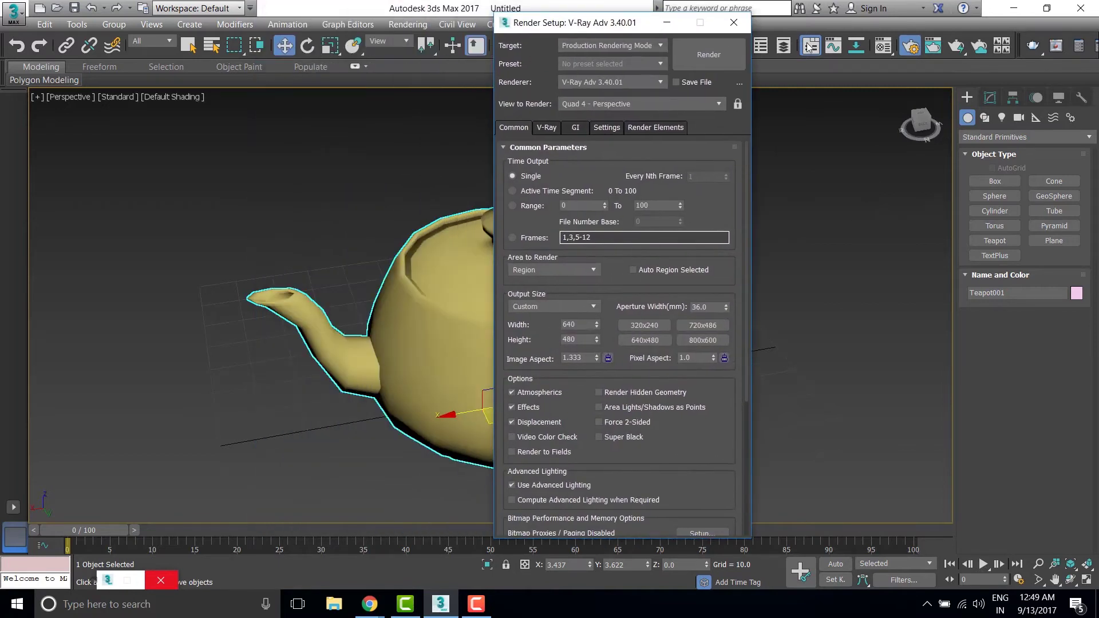
pyautogui.click(547, 127)
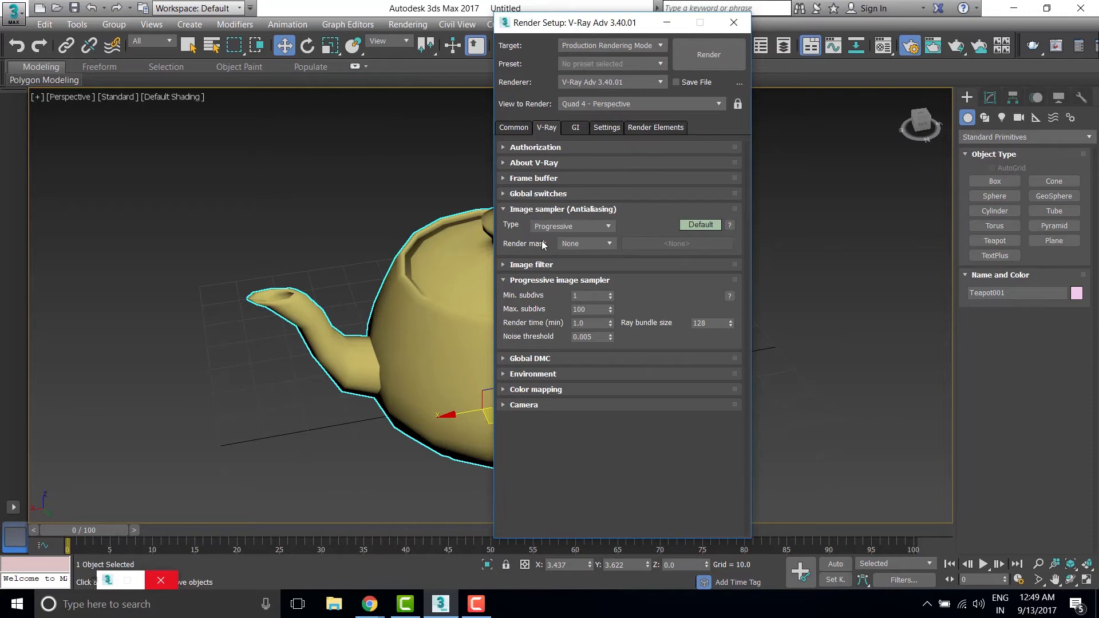
pyautogui.click(547, 179)
pyautogui.click(547, 195)
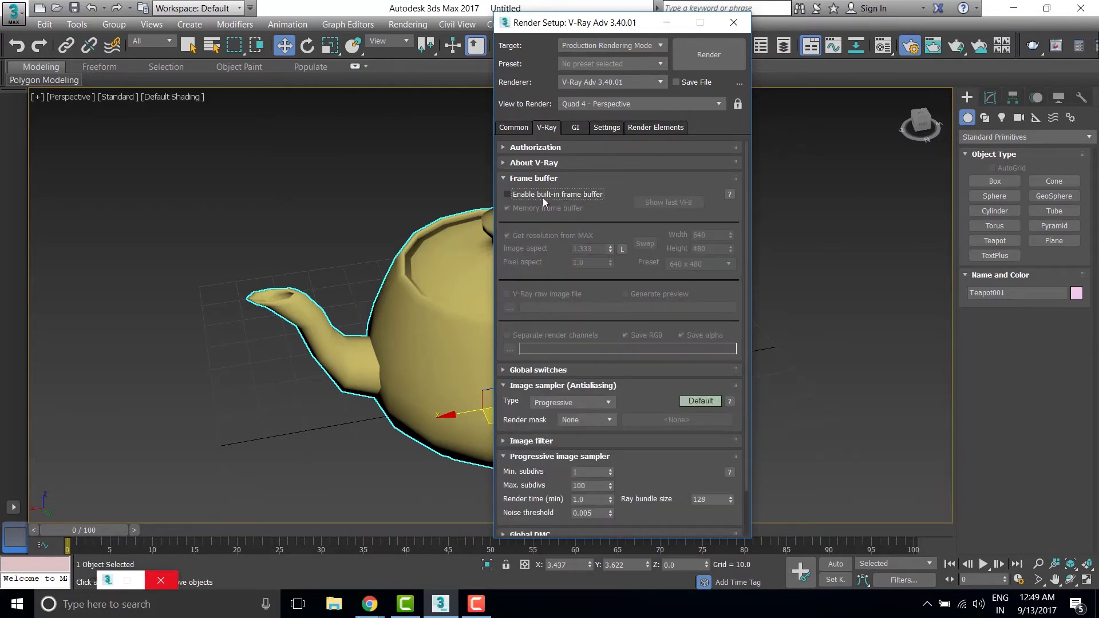
# Step: Show the advanced global illumination settings and enable ambient occlusion with amount 1.2 and 12 subdivs
pyautogui.click(574, 129)
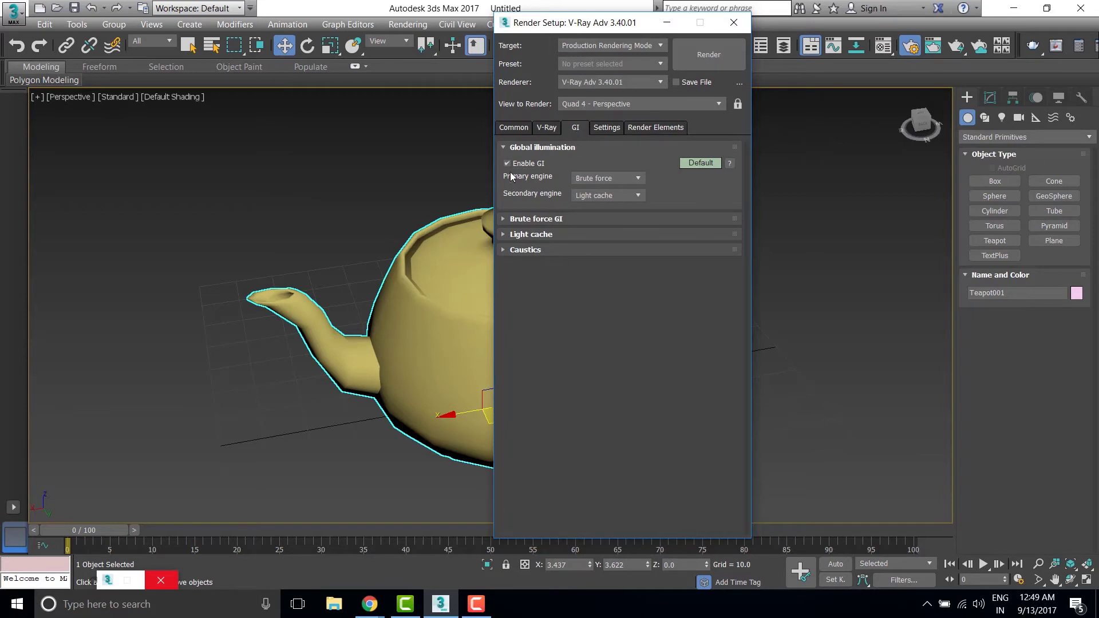
pyautogui.click(588, 196)
pyautogui.click(694, 167)
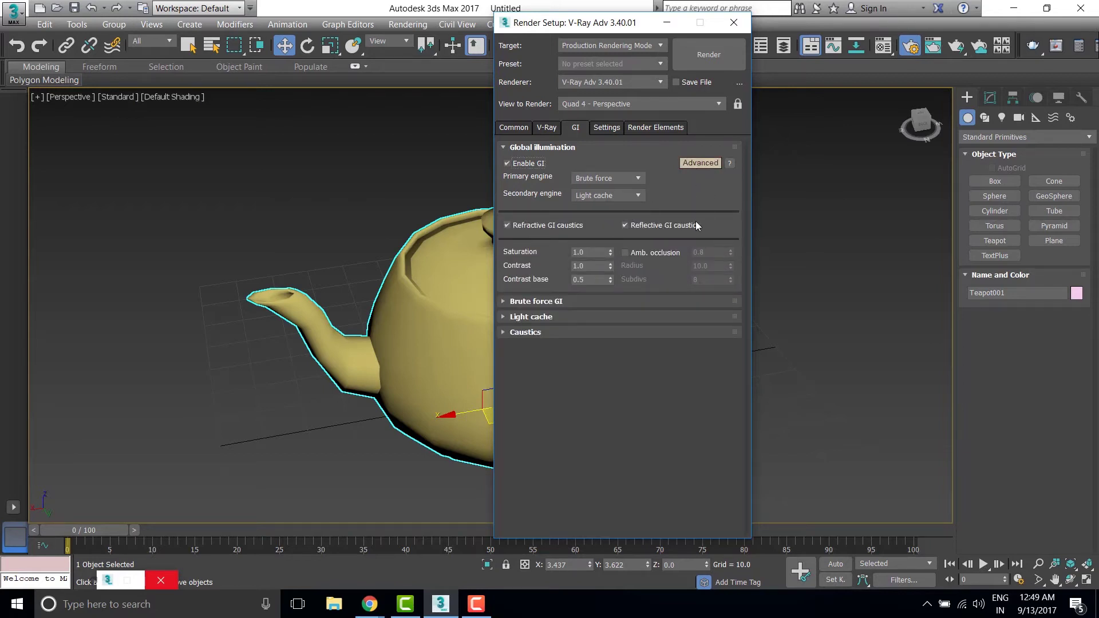
pyautogui.click(637, 255)
pyautogui.click(709, 253)
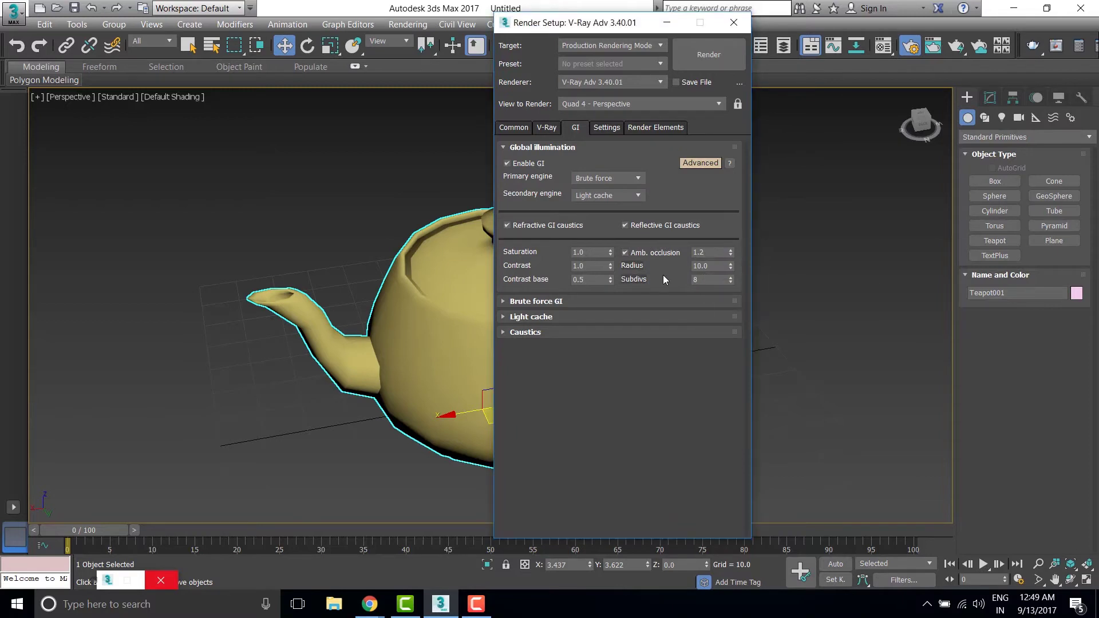
pyautogui.click(699, 280)
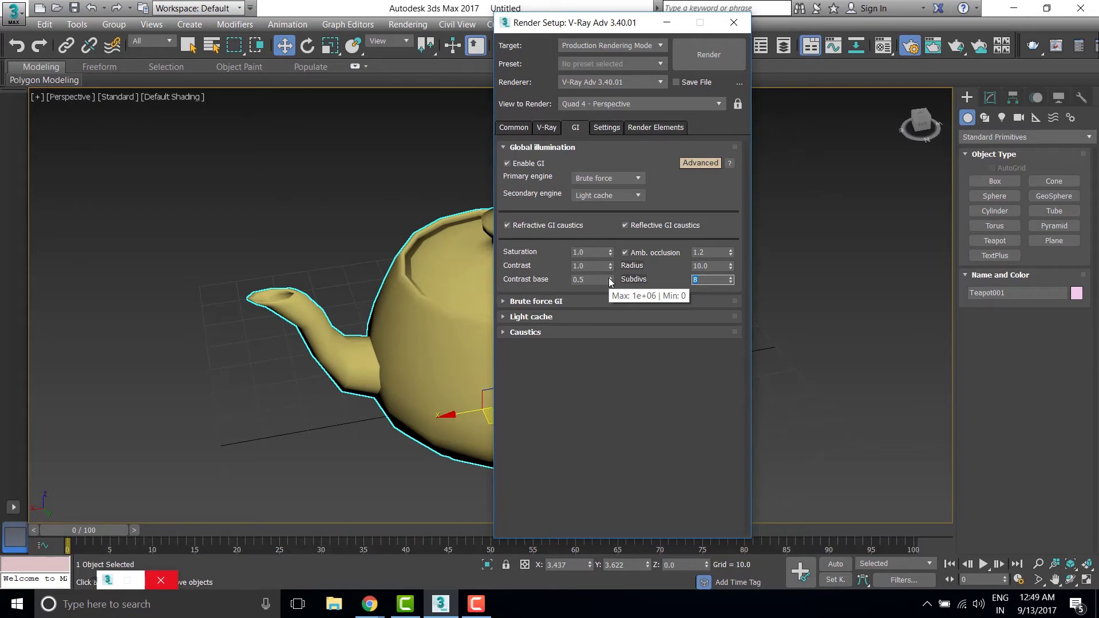
pyautogui.write('12')
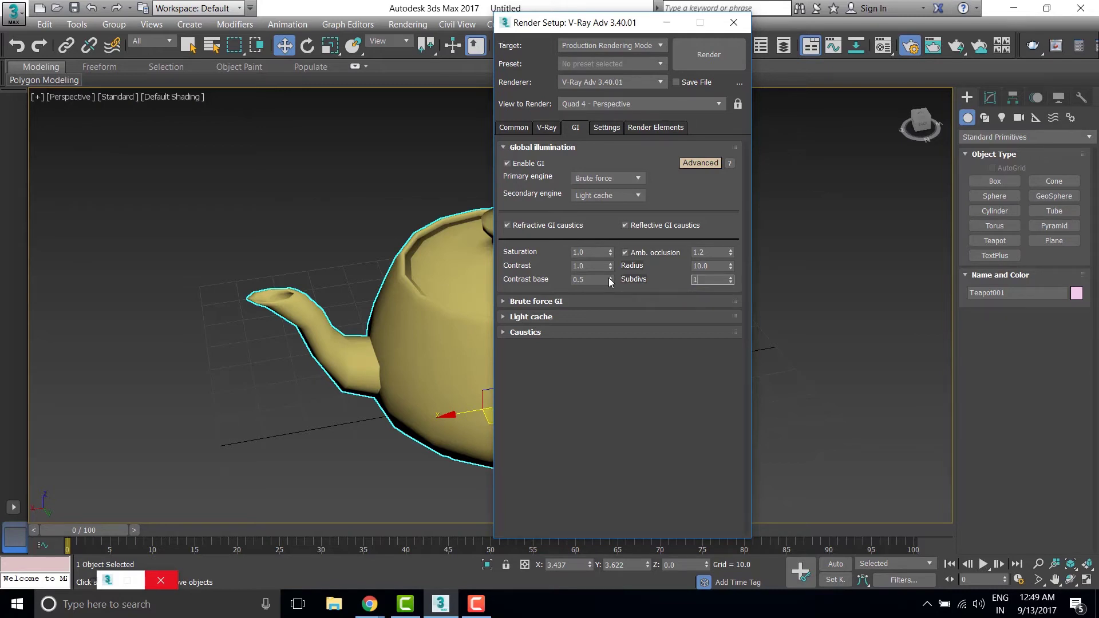
# Step: Expand and review the Brute force GI, Light cache and Caustics settings
pyautogui.click(565, 302)
pyautogui.click(558, 353)
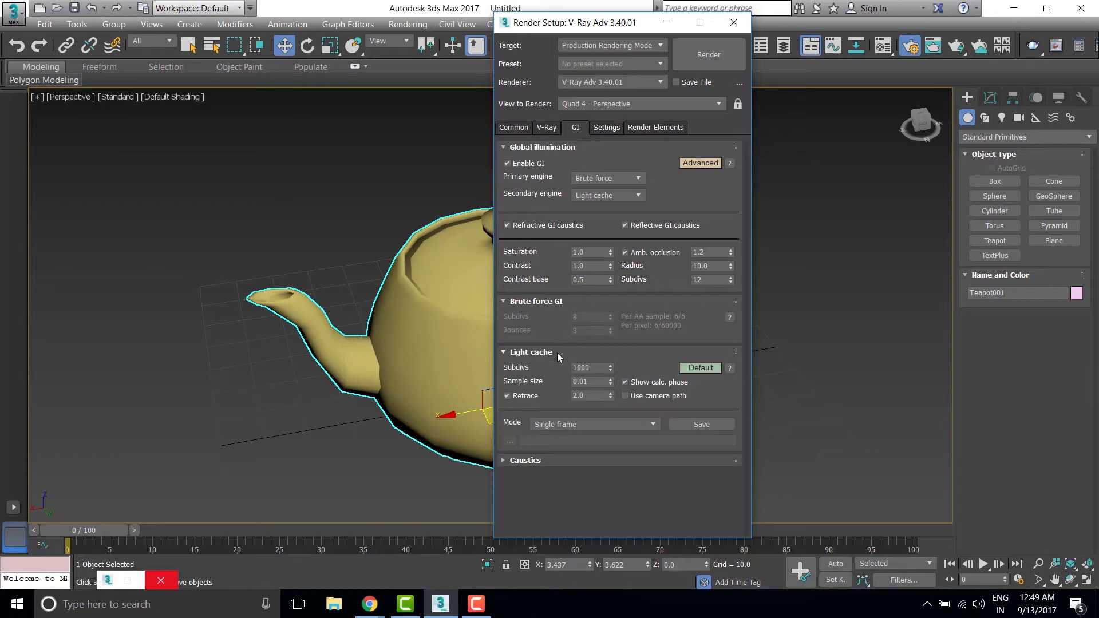
pyautogui.moveTo(630, 391)
pyautogui.click(542, 466)
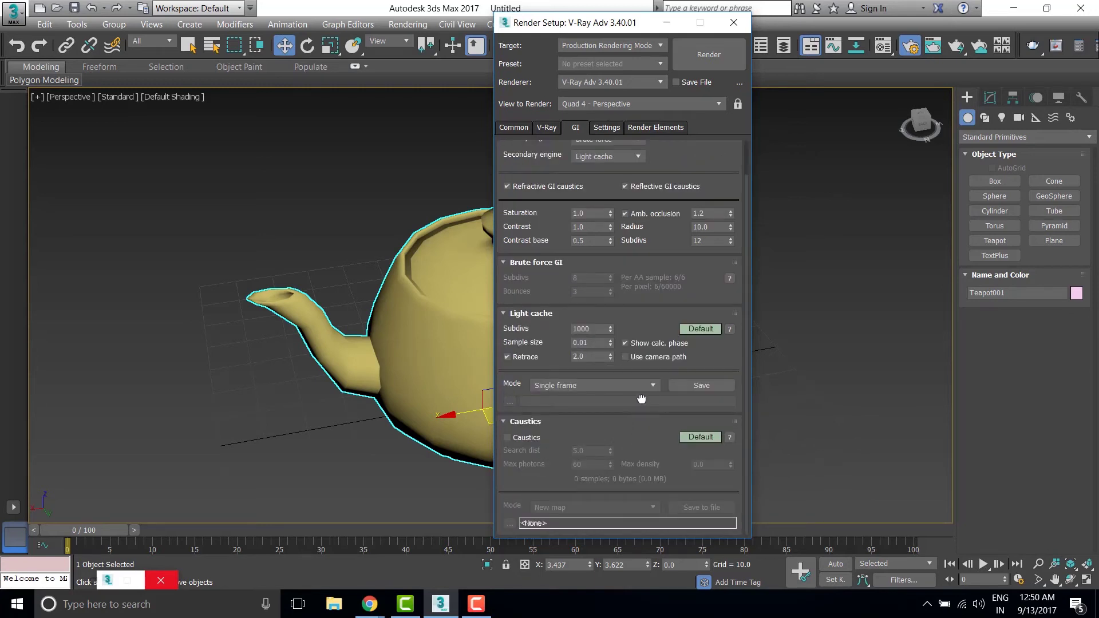
pyautogui.moveTo(641, 399); pyautogui.dragTo(640, 436)
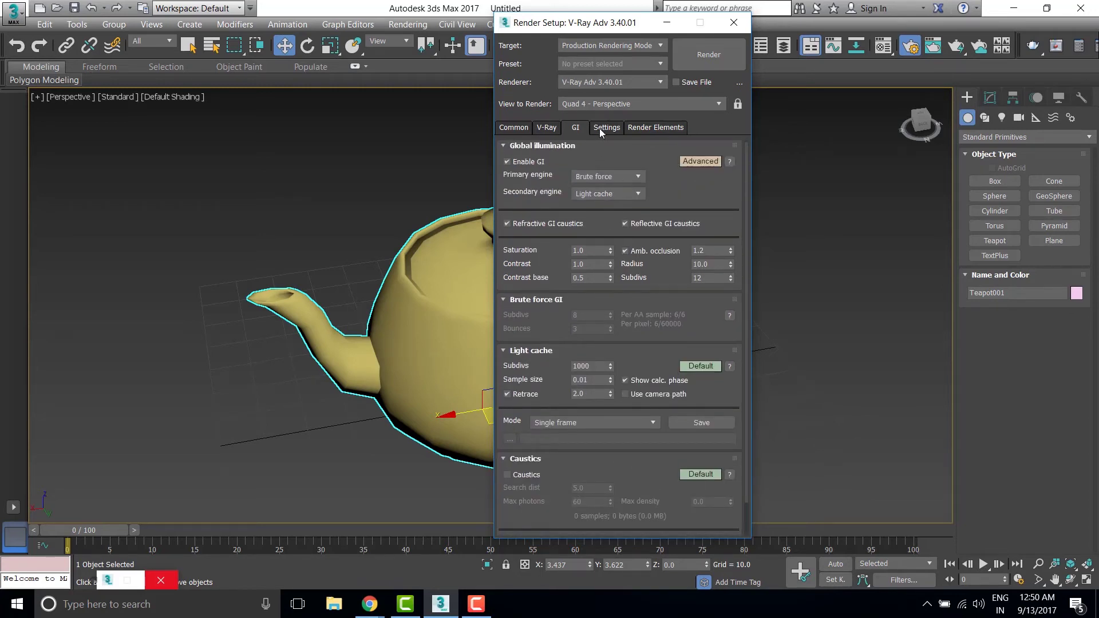
# Step: Try the Frame stamp option in the V-Ray system settings and switch it back off
pyautogui.click(600, 128)
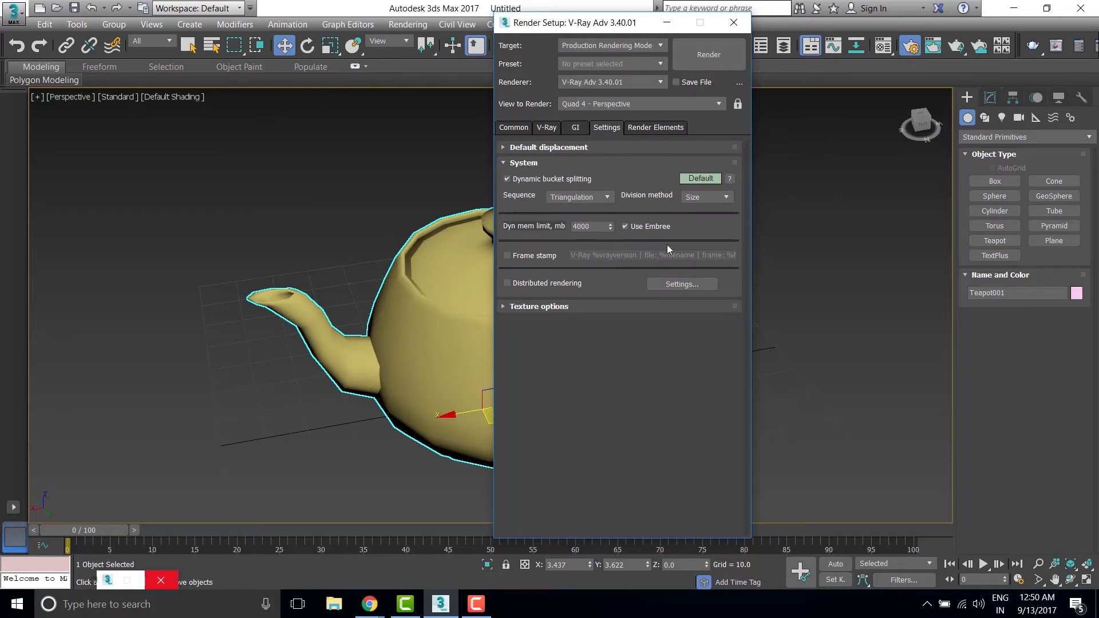
pyautogui.click(507, 256)
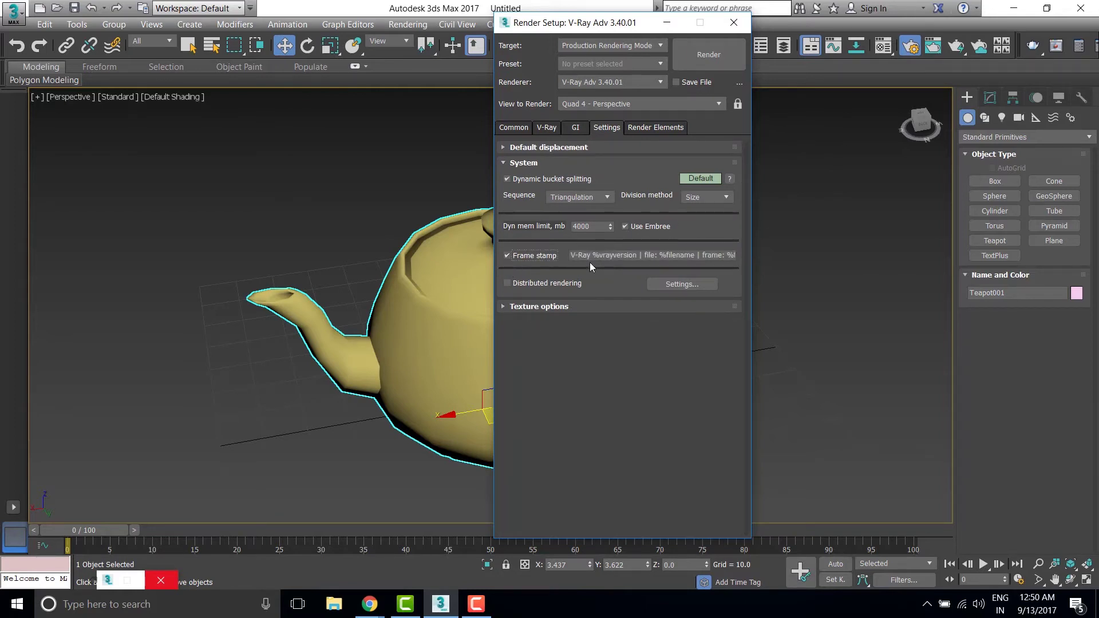
pyautogui.click(520, 256)
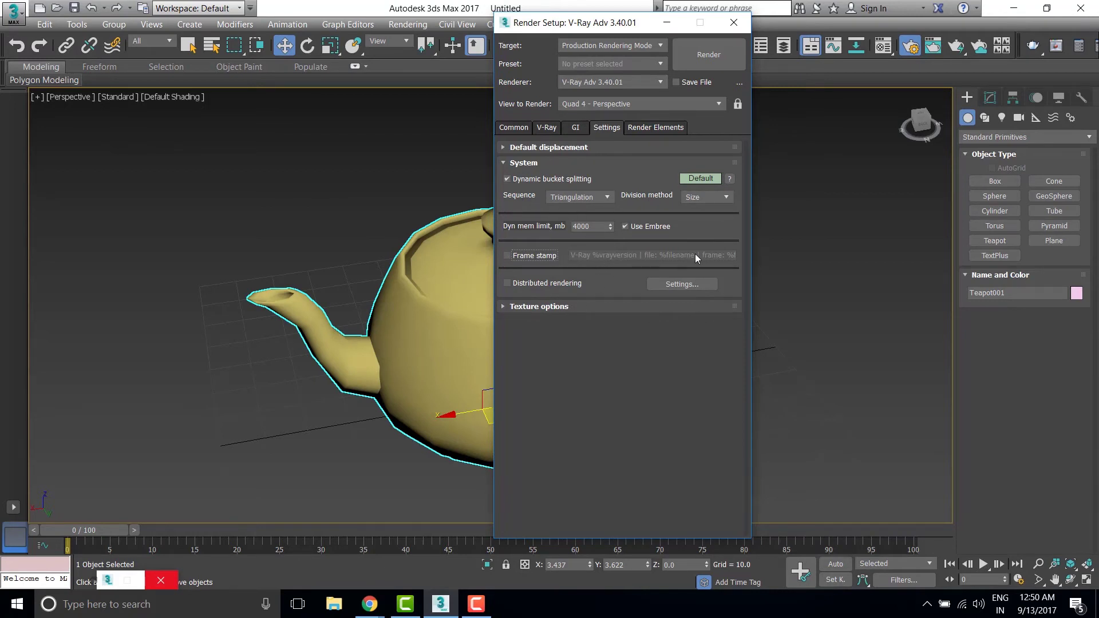
# Step: Set the render output size to the HDTV (video) preset at 1280 × 720
pyautogui.click(513, 127)
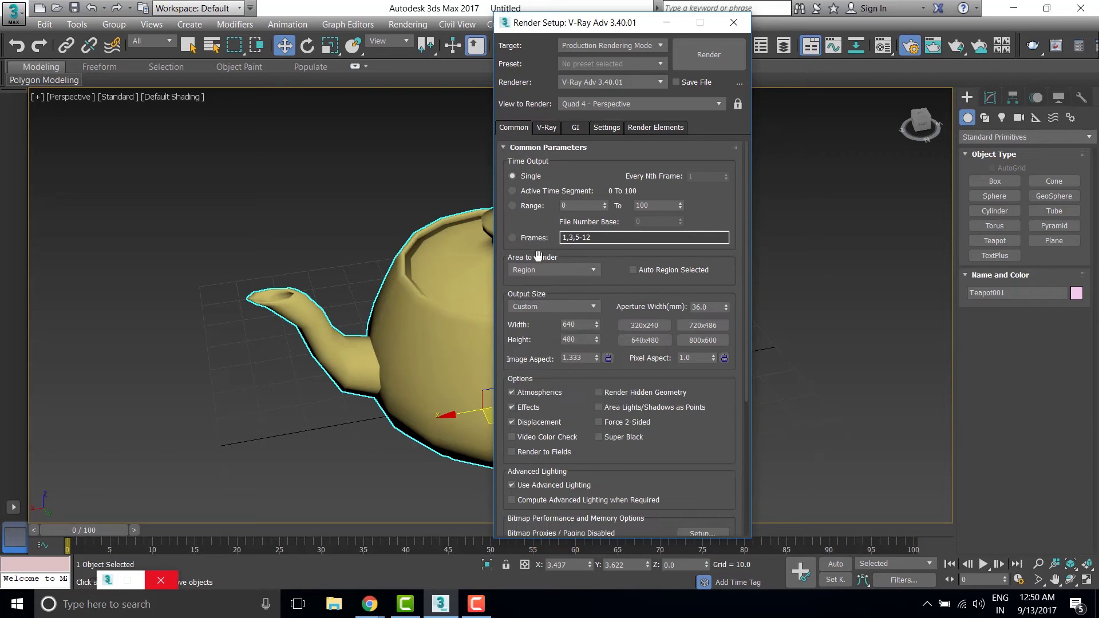
pyautogui.click(558, 311)
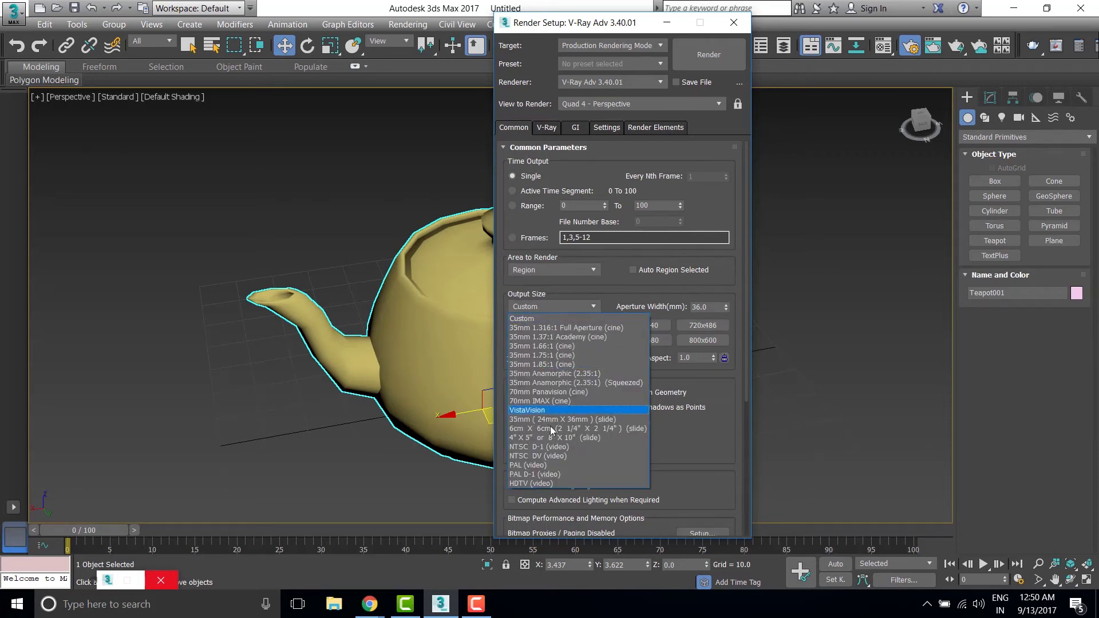
pyautogui.click(545, 483)
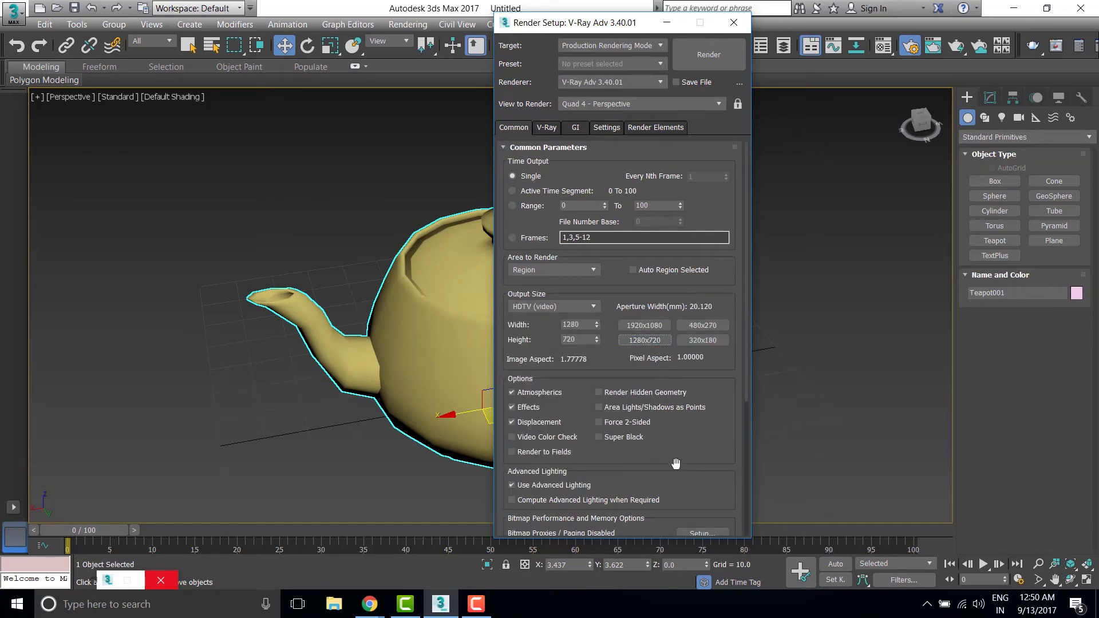
# Step: Set the render output to save on the Desktop as a JPEG file named img, with image quality at Best
pyautogui.scroll(-3, 699, 304)
pyautogui.scroll(-3, 699, 304)
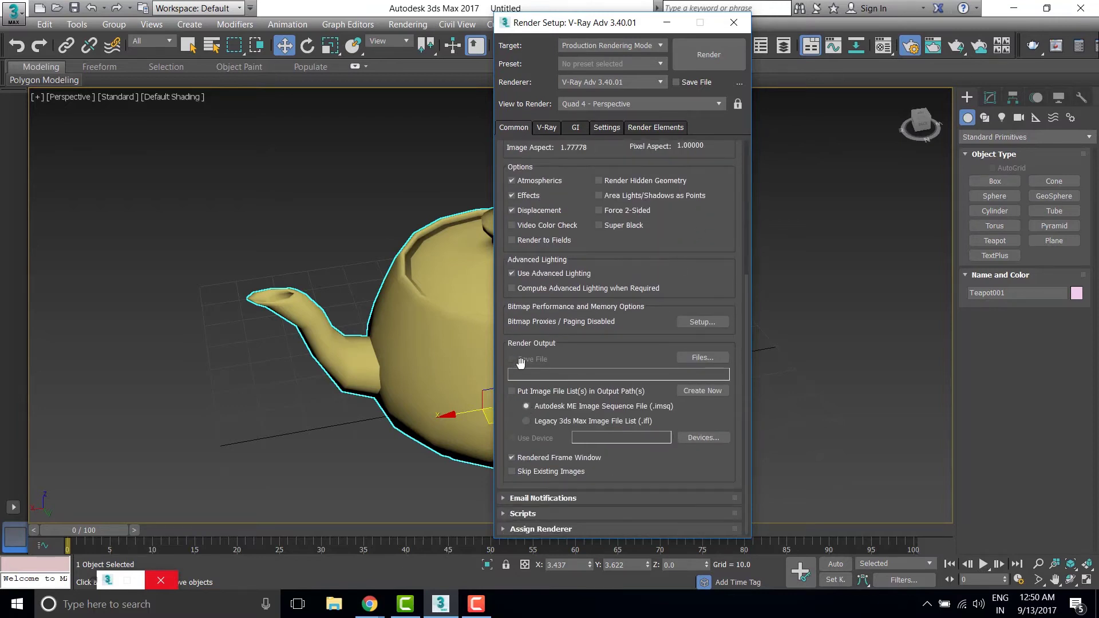
pyautogui.click(696, 361)
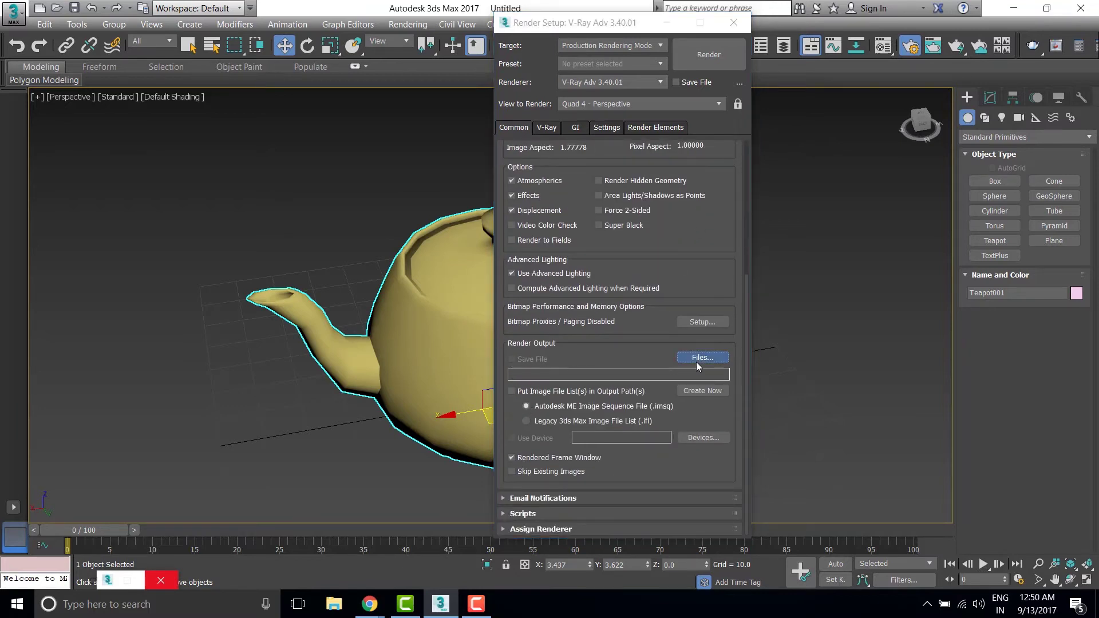
pyautogui.click(546, 164)
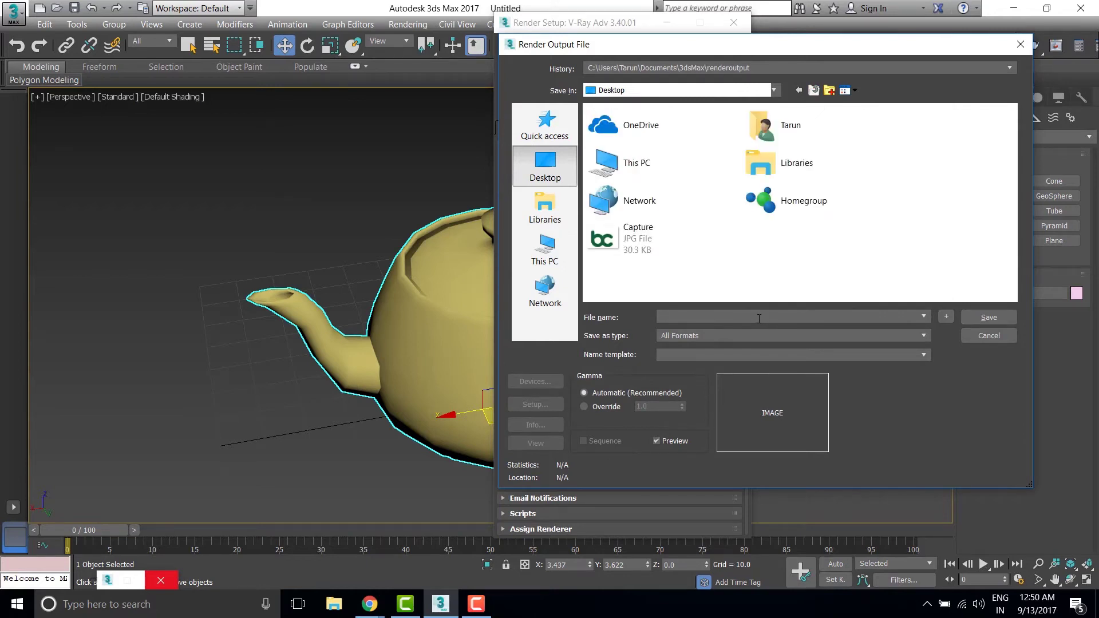
pyautogui.click(758, 319)
pyautogui.write('im')
pyautogui.click(752, 335)
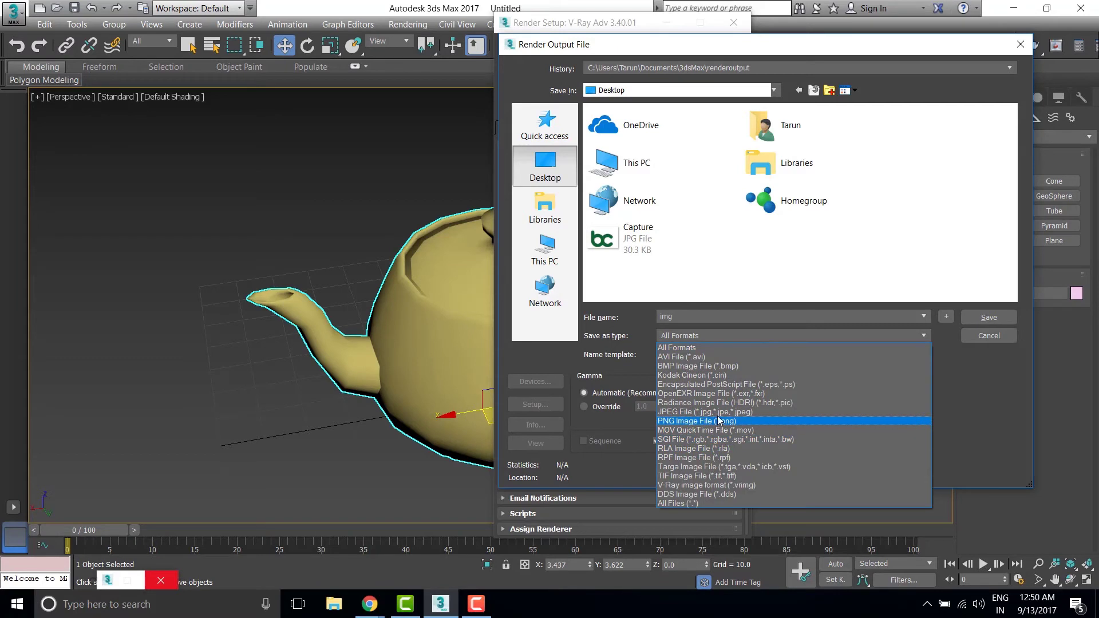
pyautogui.click(719, 412)
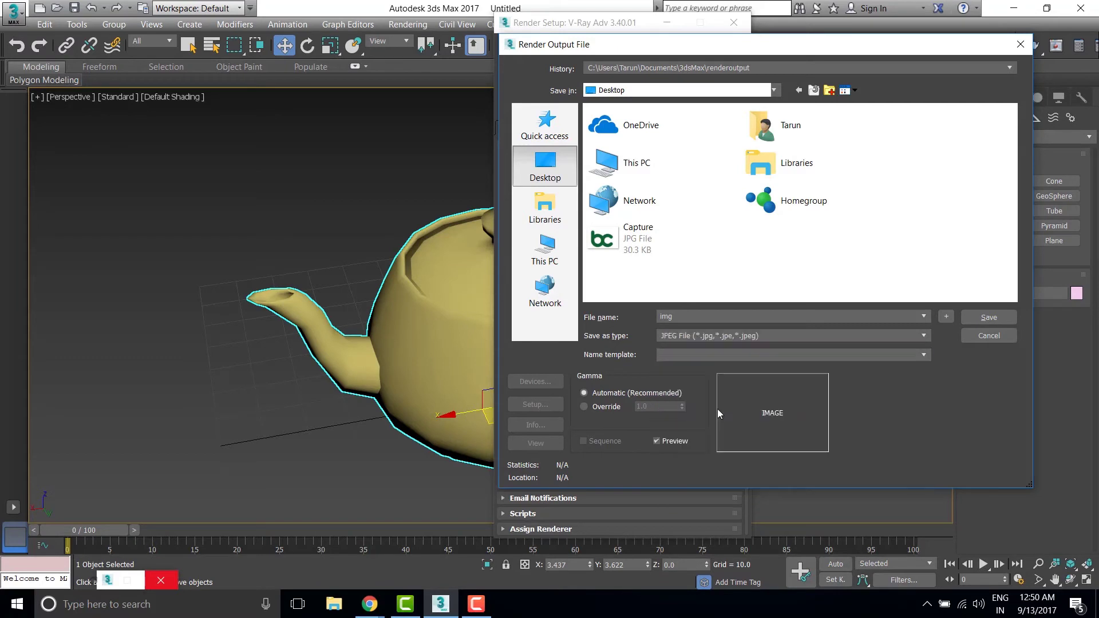
pyautogui.click(1007, 319)
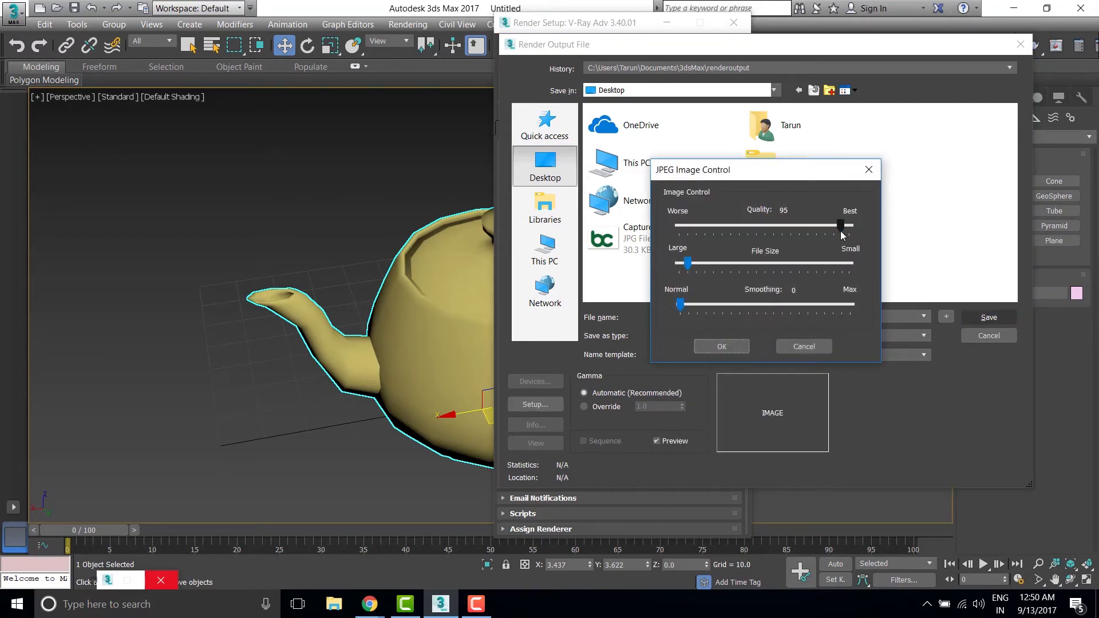
pyautogui.moveTo(841, 225); pyautogui.dragTo(875, 226)
pyautogui.click(723, 346)
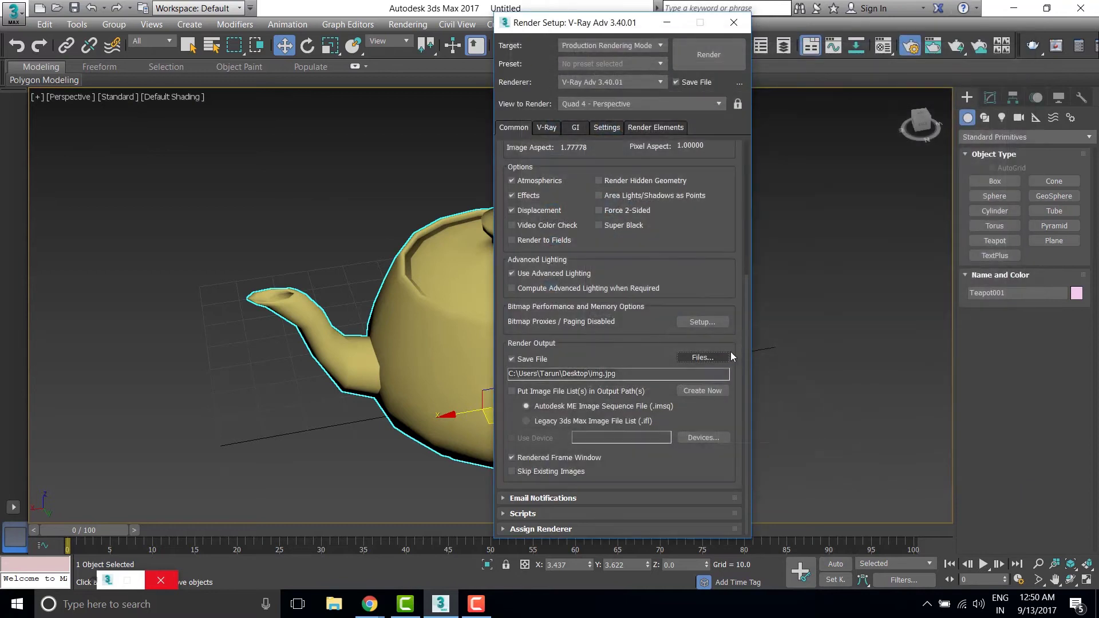
# Step: Enable the V-Ray GI environment and set its color to pale yellow (RGB 244, 255, 204)
pyautogui.scroll(3, 712, 347)
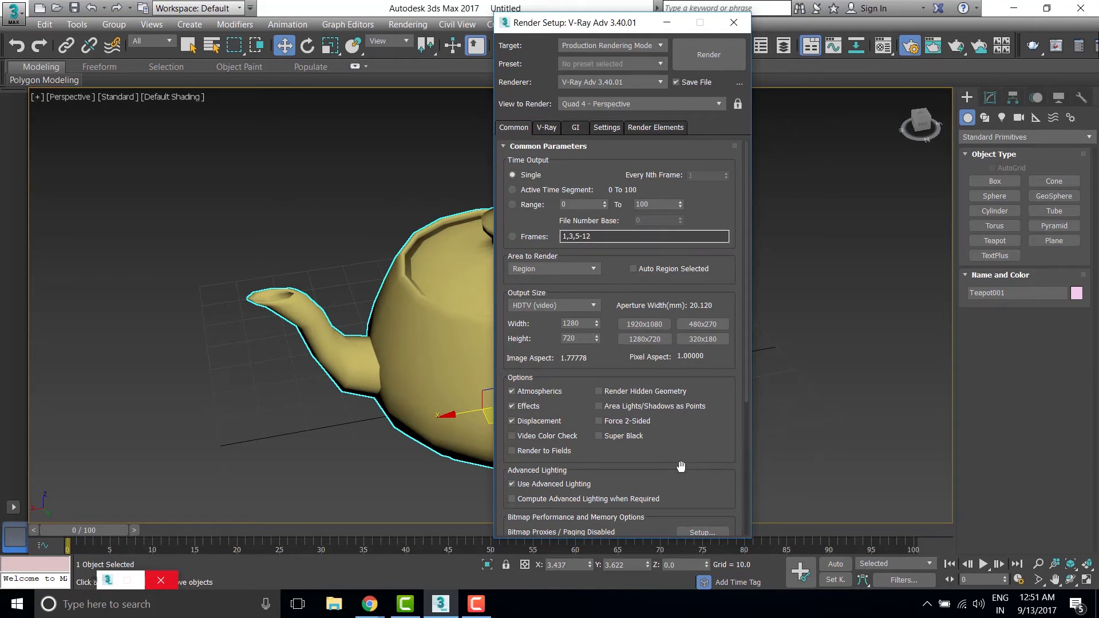
pyautogui.moveTo(708, 441); pyautogui.dragTo(667, 181)
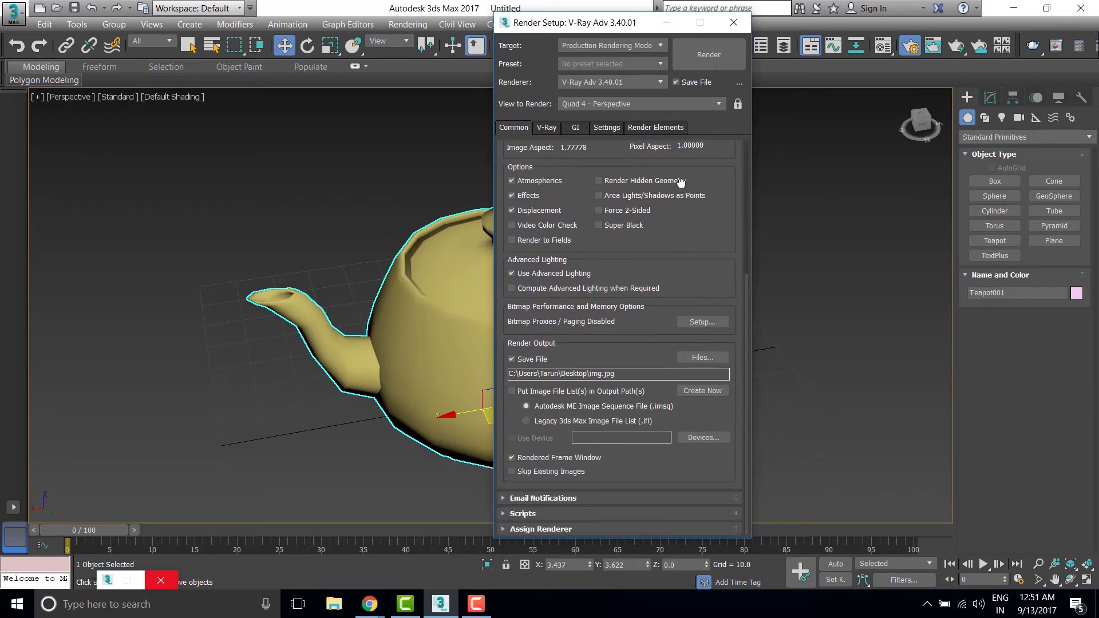
pyautogui.click(545, 128)
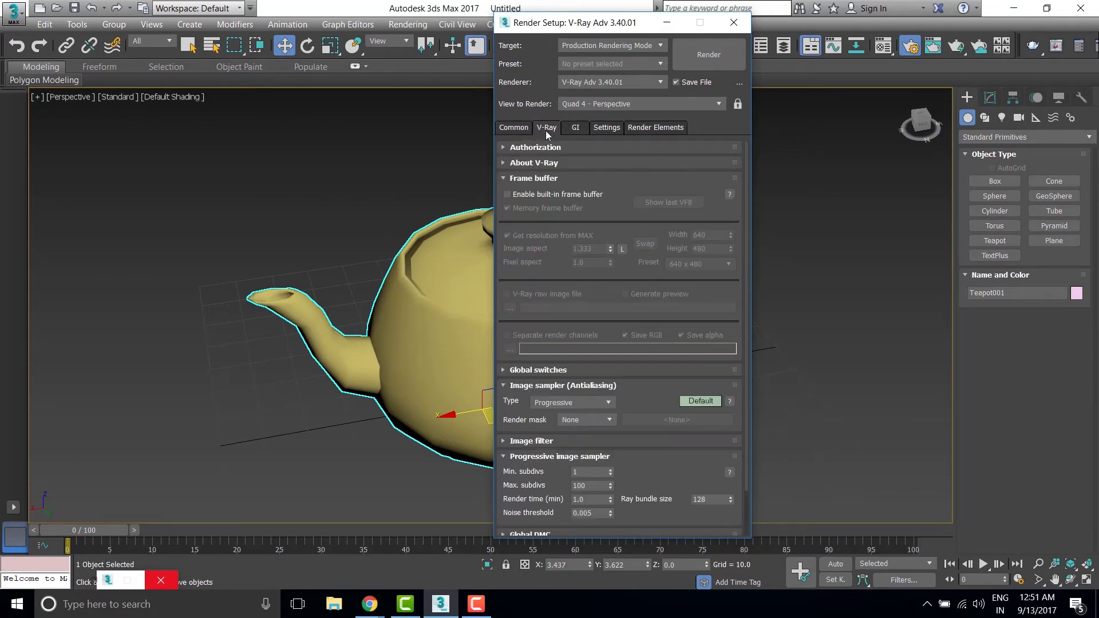
pyautogui.click(525, 180)
pyautogui.click(528, 374)
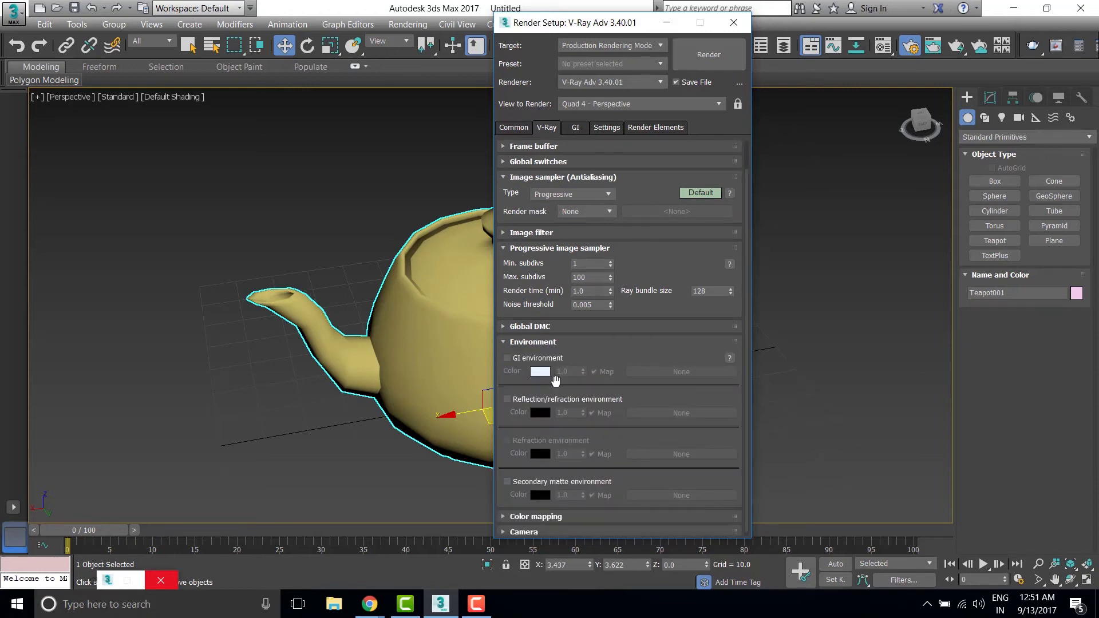
pyautogui.click(540, 372)
pyautogui.moveTo(280, 86); pyautogui.dragTo(262, 82)
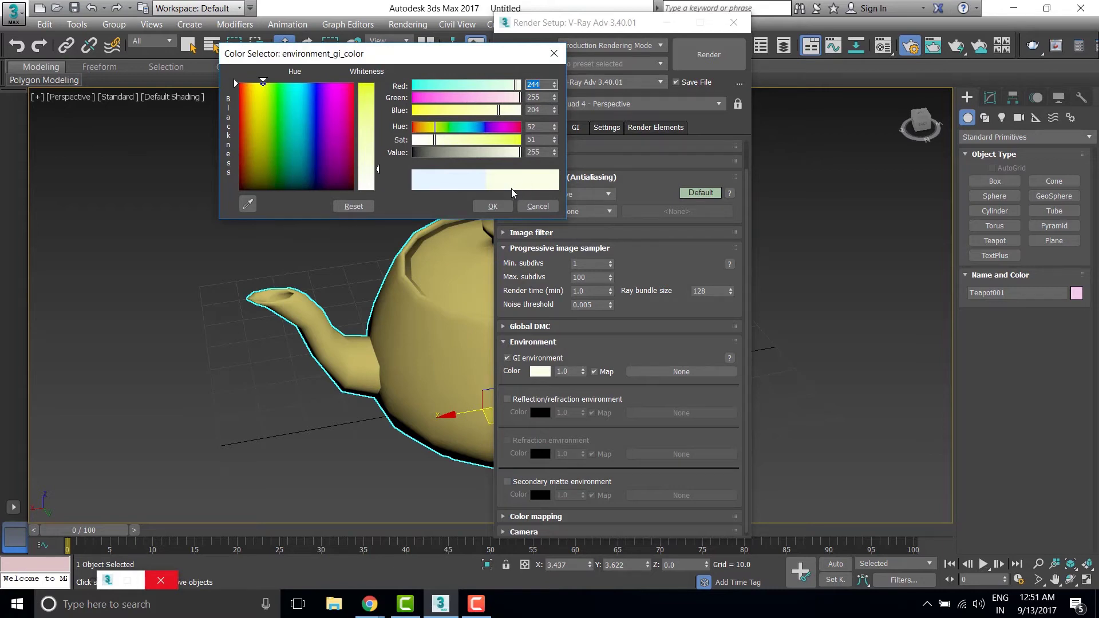
pyautogui.click(492, 206)
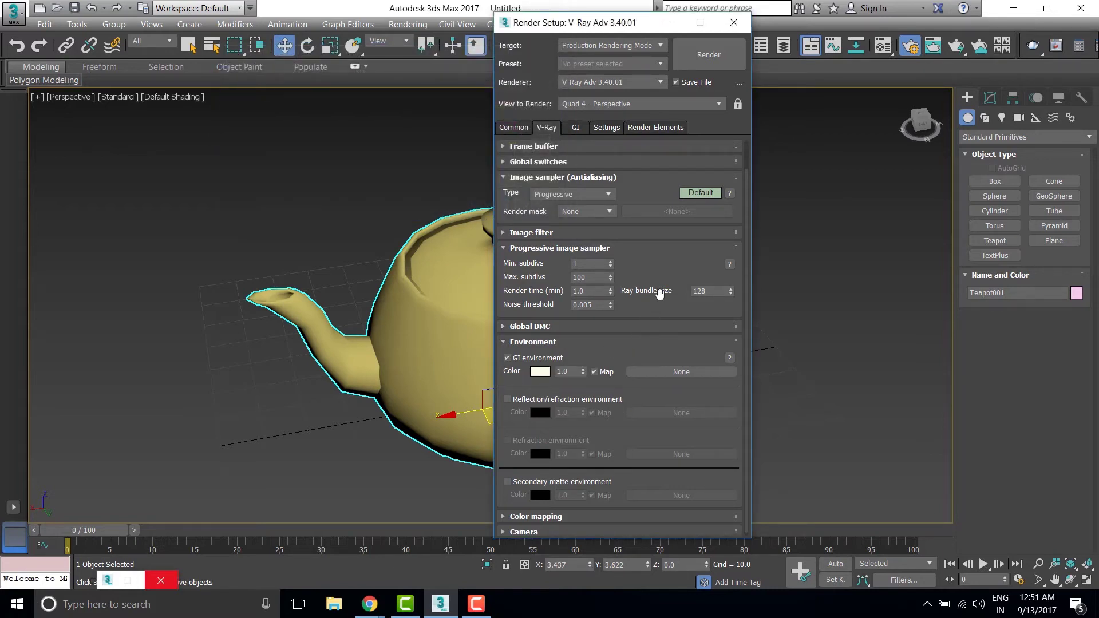
# Step: Close Render Setup and render the teapot's Perspective view in the Rendered Frame Window
pyautogui.scroll(2, 671, 257)
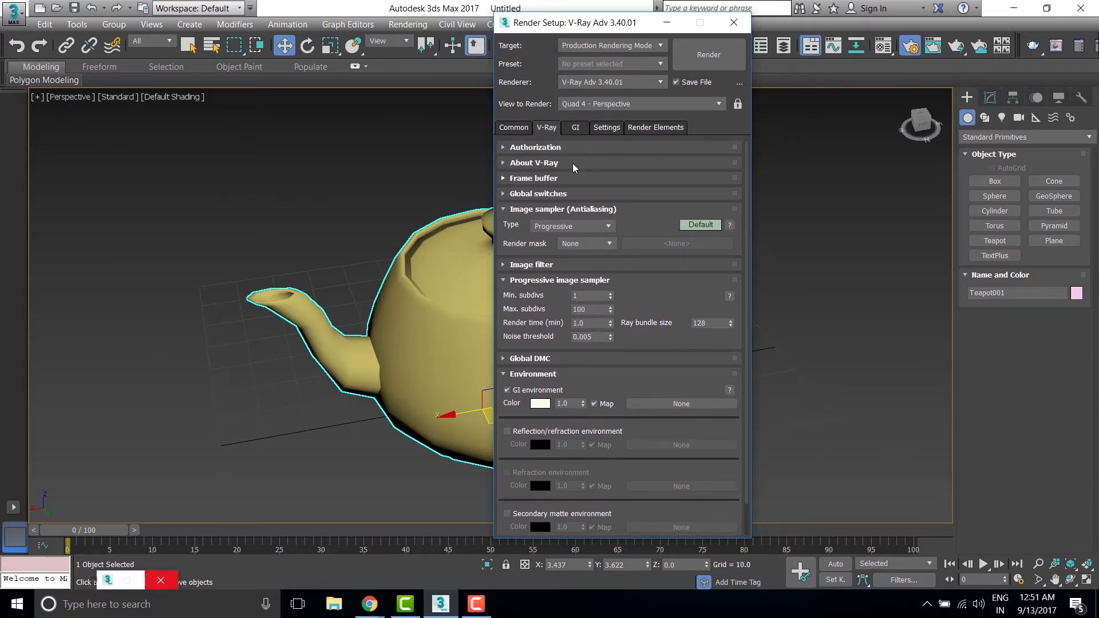
pyautogui.click(734, 24)
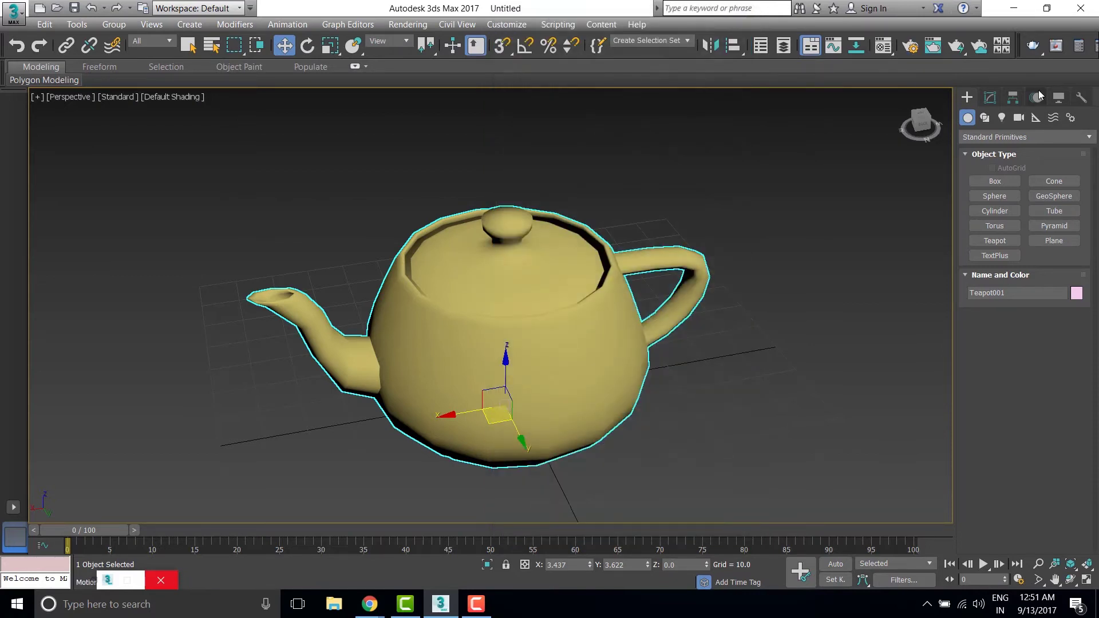
pyautogui.click(933, 47)
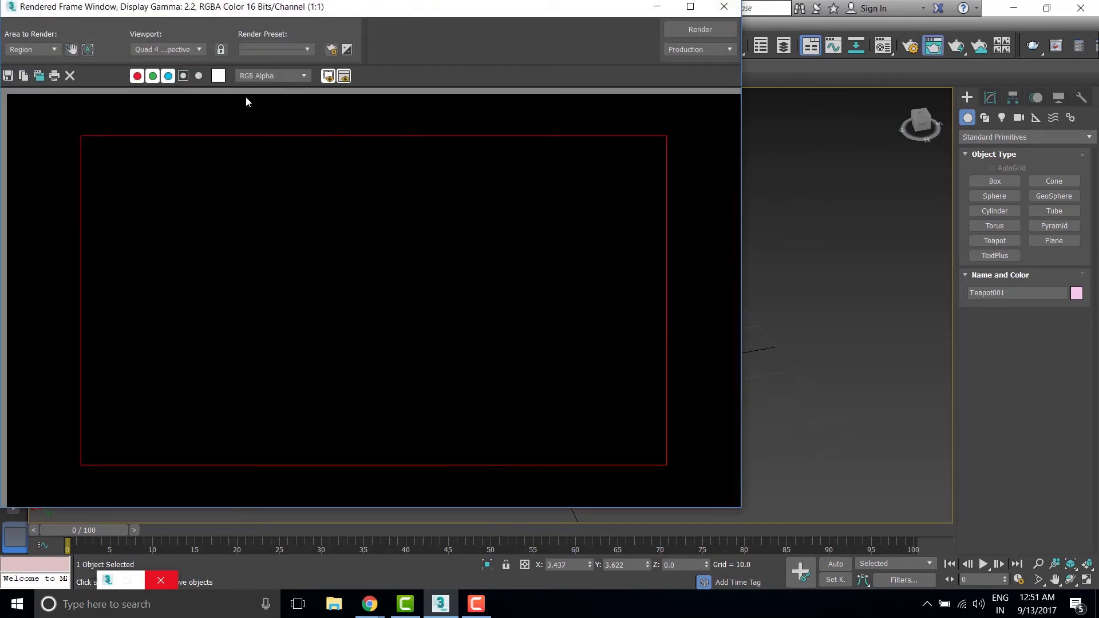
pyautogui.click(696, 31)
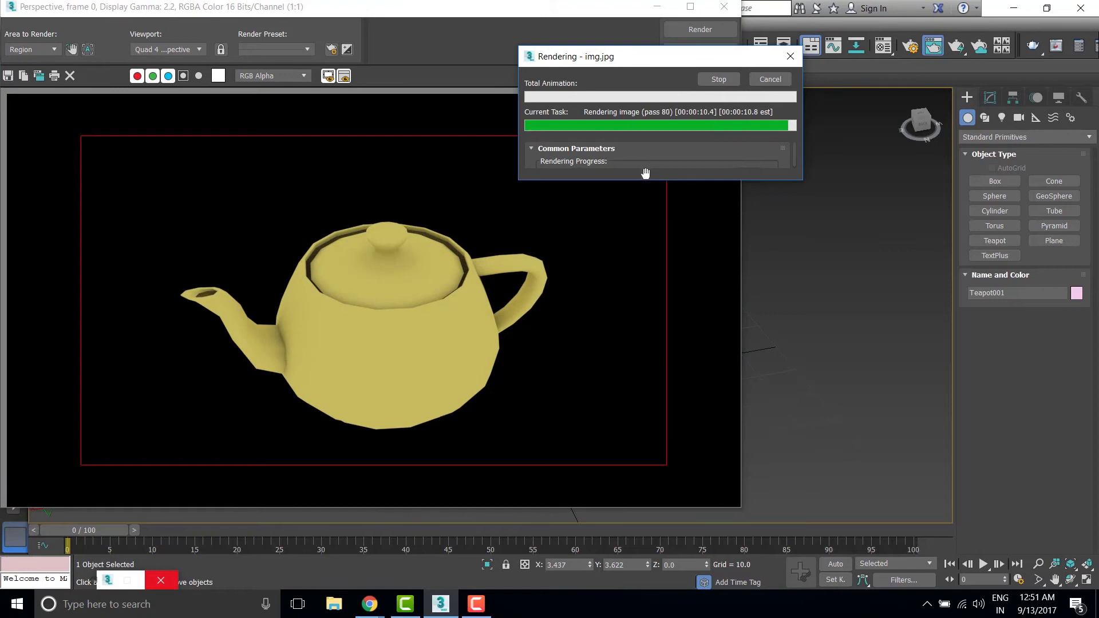
# Step: Set the area to render to View and close the Rendered Frame Window
pyautogui.moveTo(646, 182); pyautogui.dragTo(635, 466)
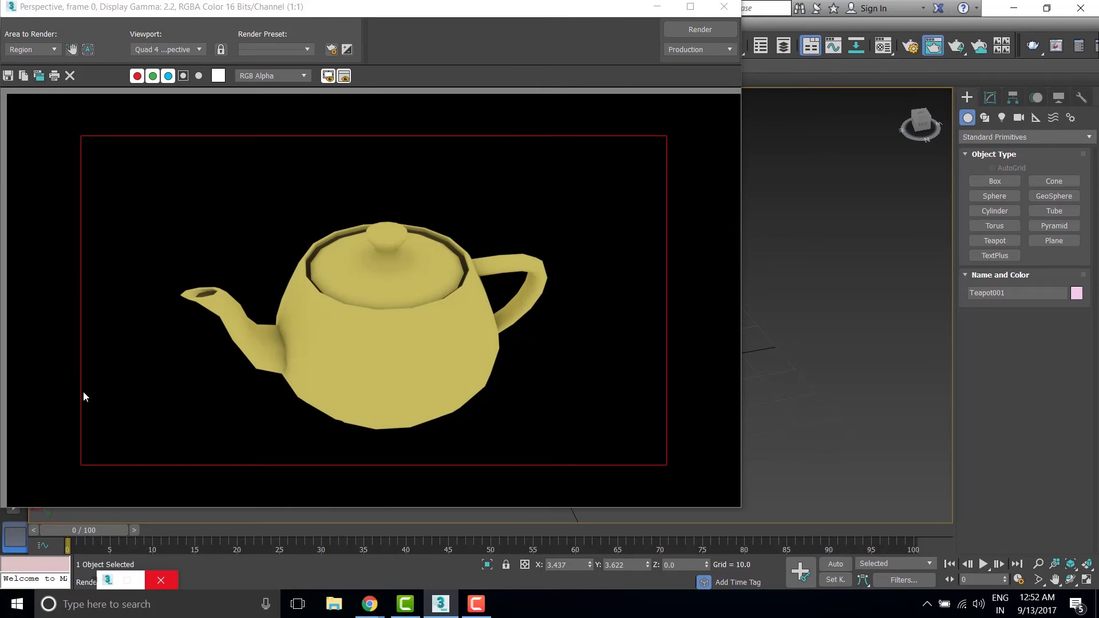
pyautogui.click(30, 53)
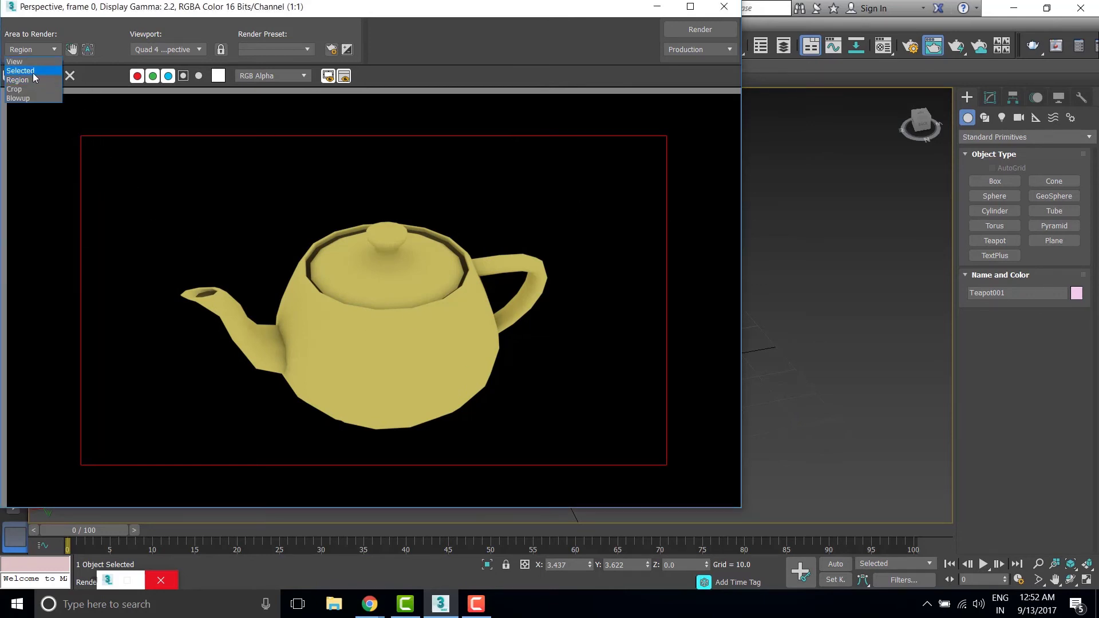
pyautogui.click(29, 64)
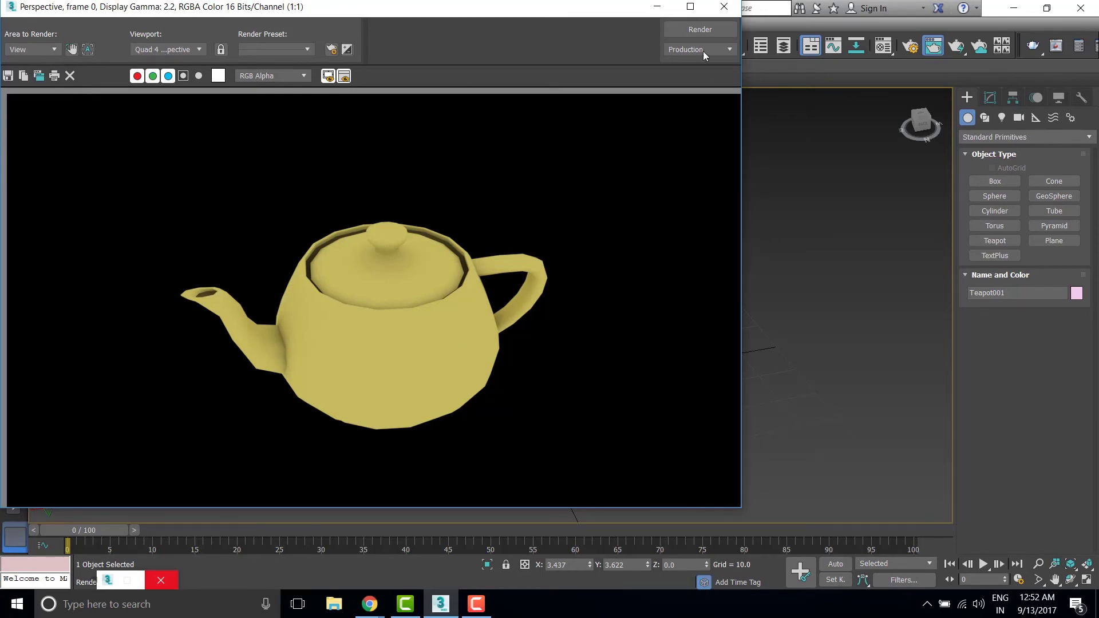
pyautogui.click(725, 11)
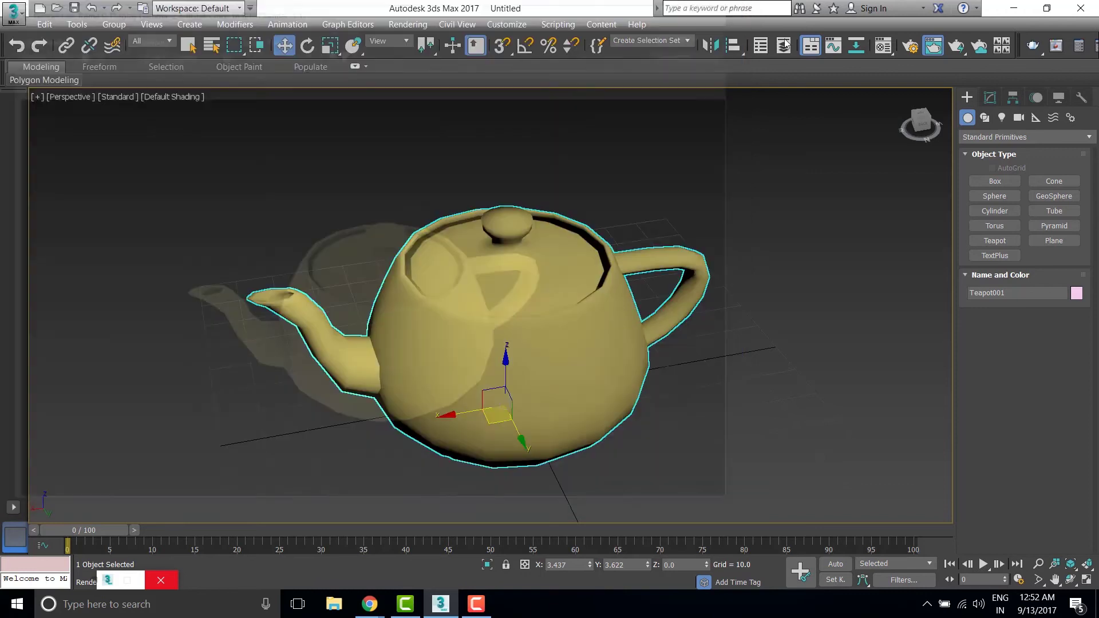
# Step: Save the current render settings as a preset named 123 with all preset categories included
pyautogui.click(912, 50)
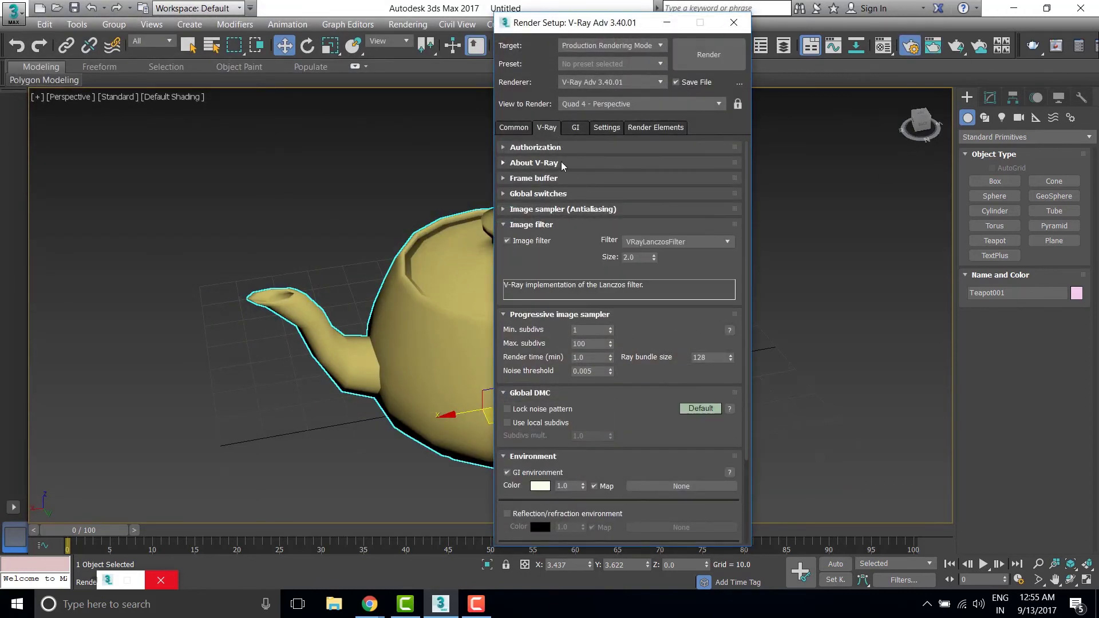
pyautogui.click(609, 64)
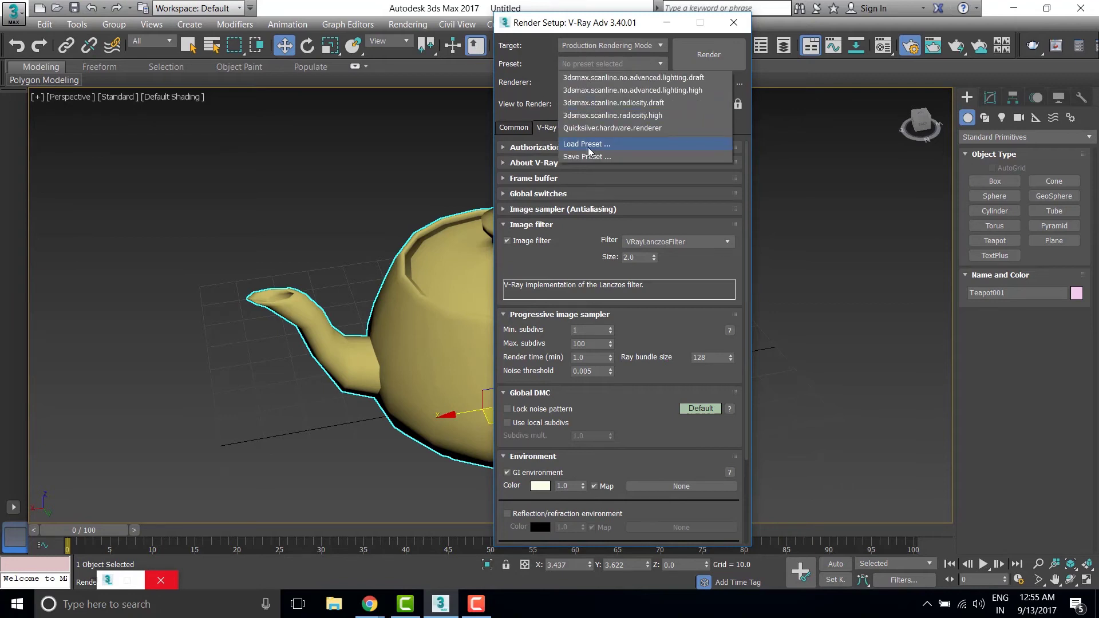
pyautogui.click(586, 158)
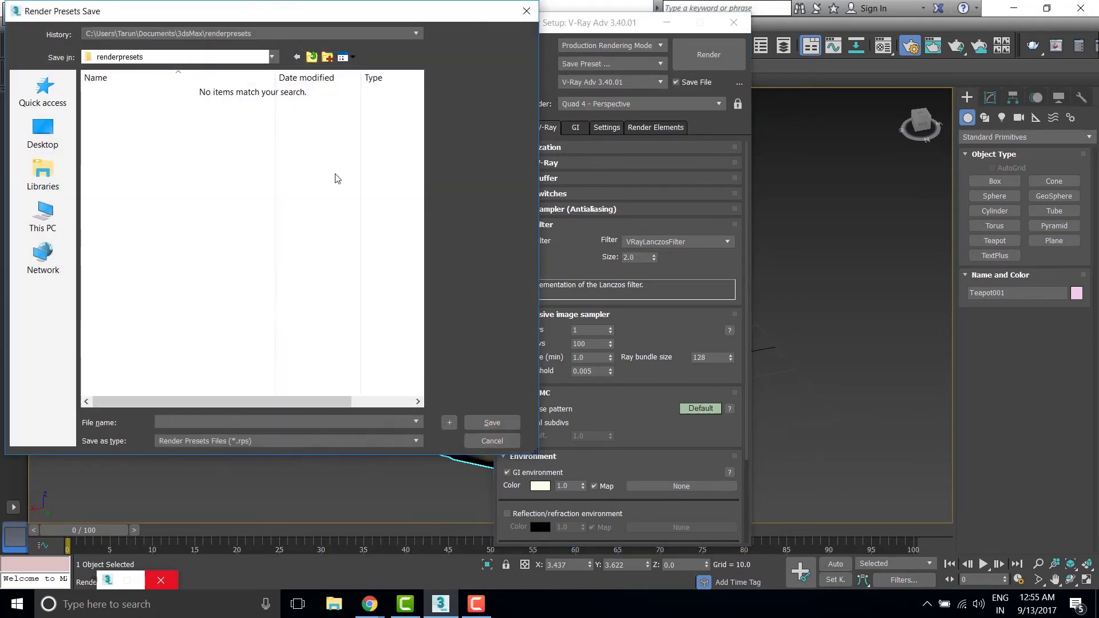
pyautogui.write('123')
pyautogui.click(493, 422)
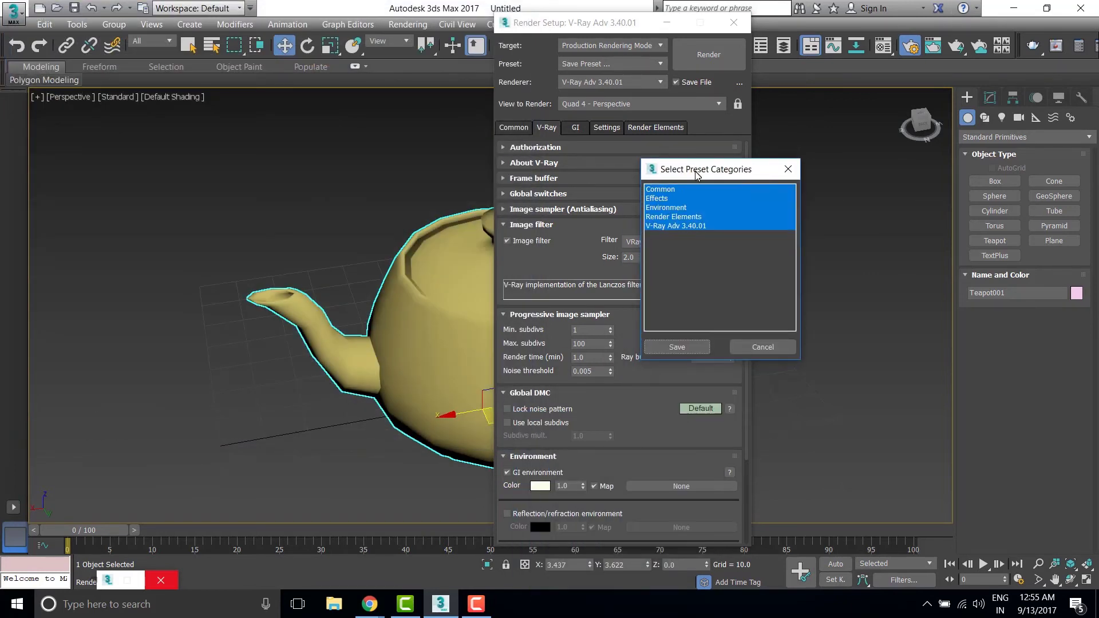
pyautogui.click(685, 348)
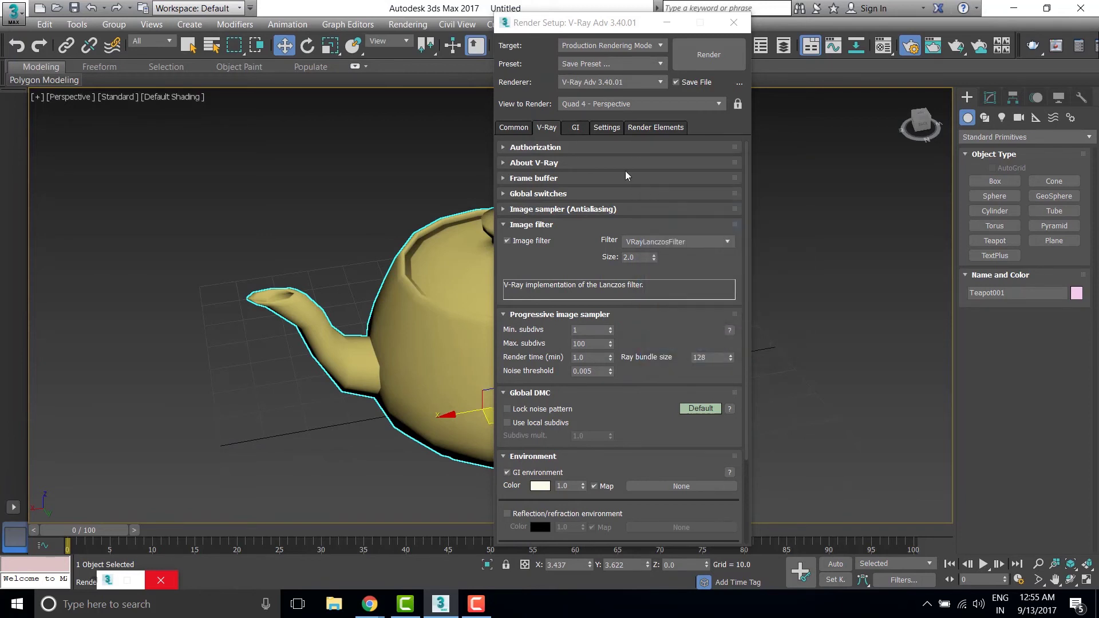
# Step: Look at the saved render preset files without loading one, and close Render Setup
pyautogui.click(602, 66)
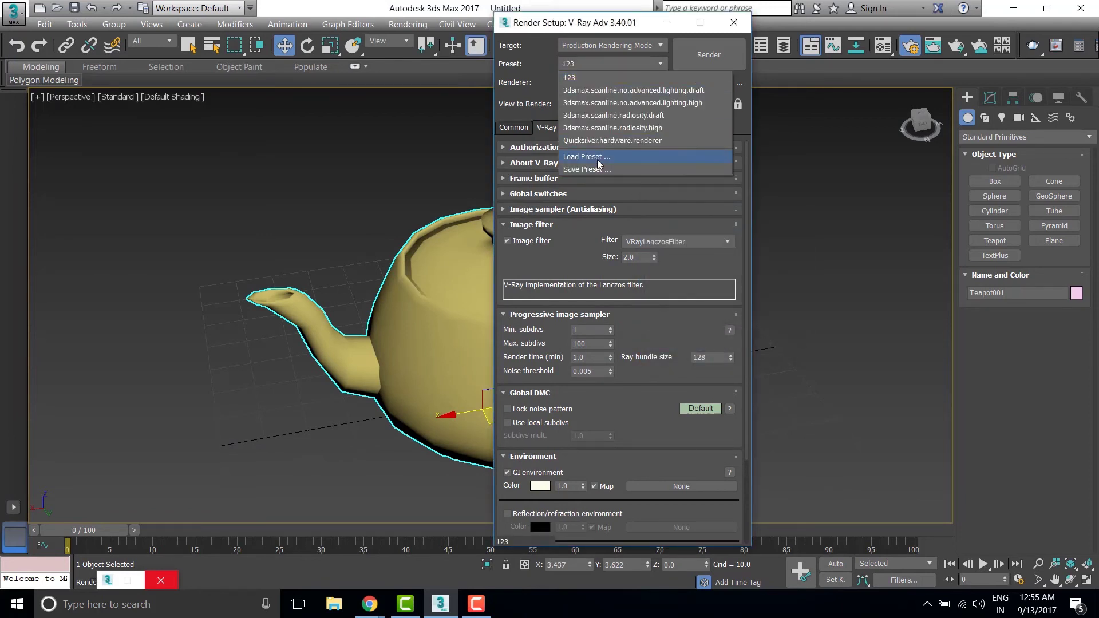
pyautogui.click(598, 161)
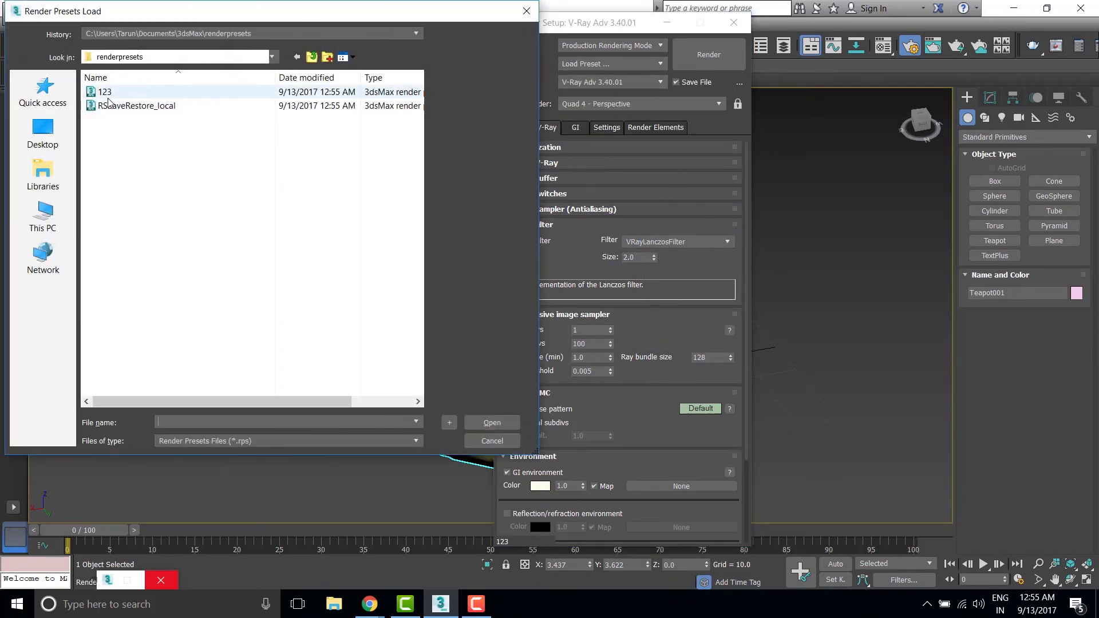
pyautogui.click(481, 440)
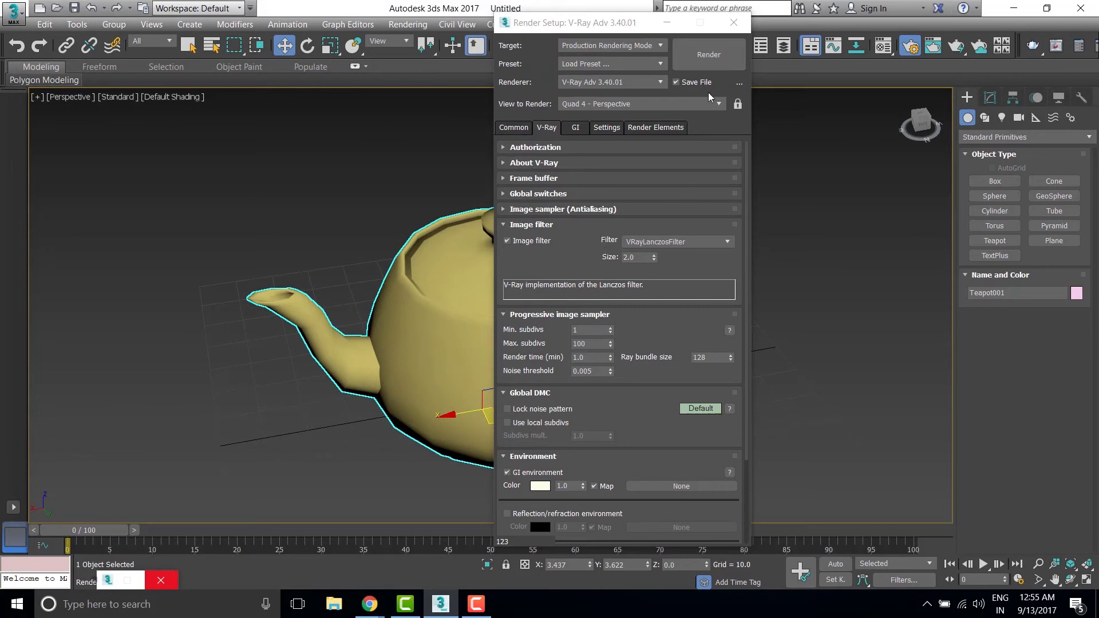
pyautogui.click(733, 23)
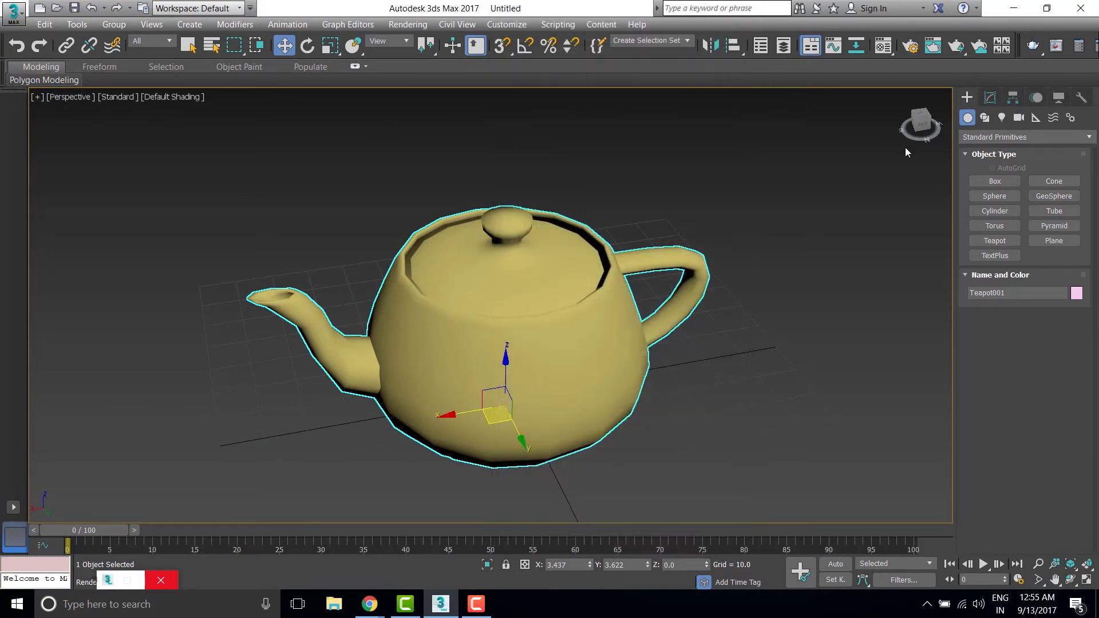
# Step: Add a TurboSmooth modifier to the teapot and switch the viewport to the Top view
pyautogui.click(989, 98)
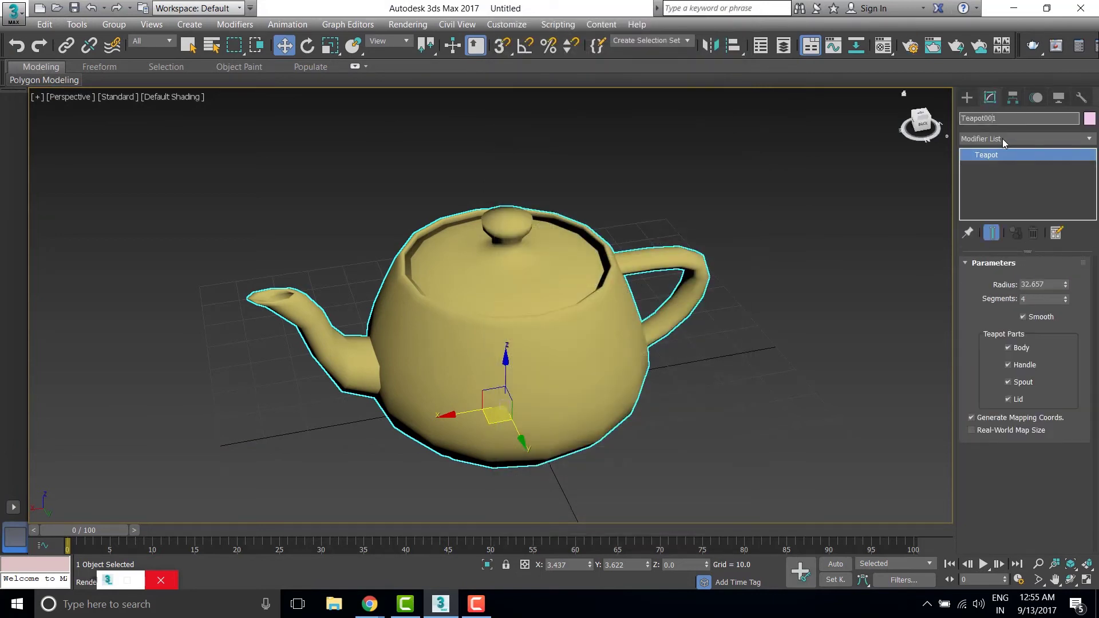
pyautogui.press('t')
pyautogui.click(984, 138)
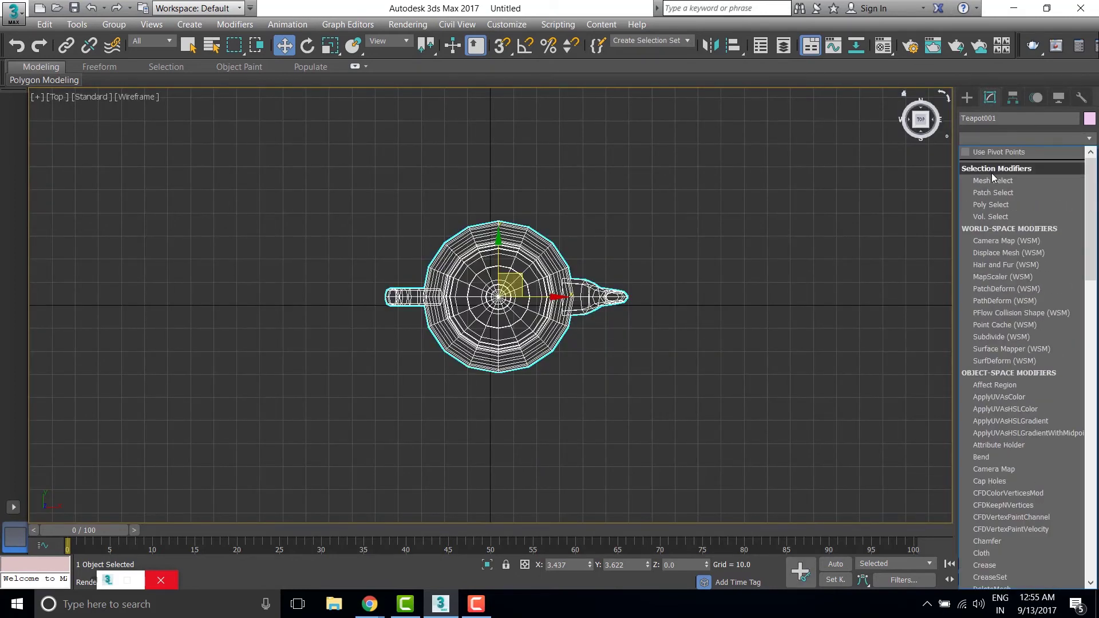
pyautogui.press('t')
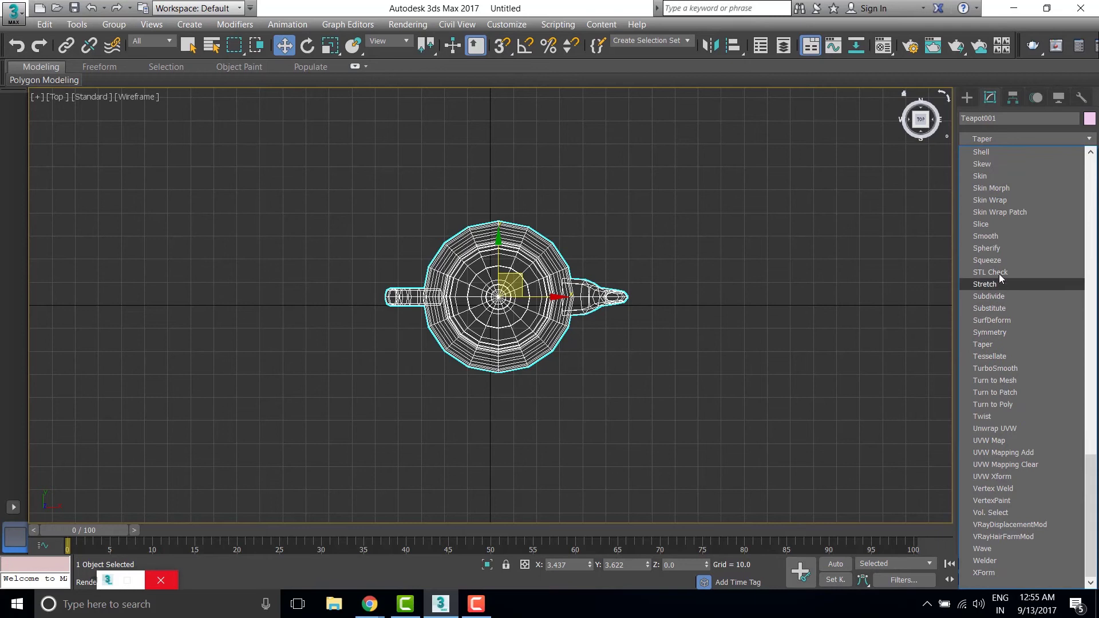
pyautogui.click(1005, 370)
pyautogui.click(1005, 369)
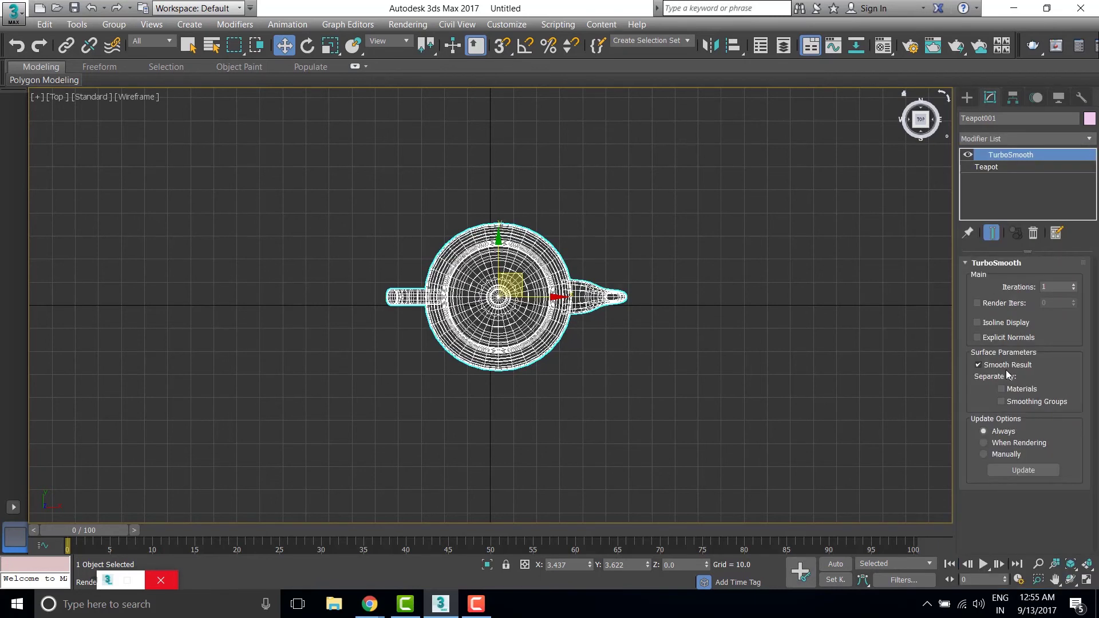
# Step: Draw a ground plane about 172 long and 264 wide under the teapot and center it at X 0, Y 0
pyautogui.click(965, 98)
pyautogui.click(1039, 245)
pyautogui.moveTo(256, 154); pyautogui.dragTo(860, 551)
pyautogui.press('w')
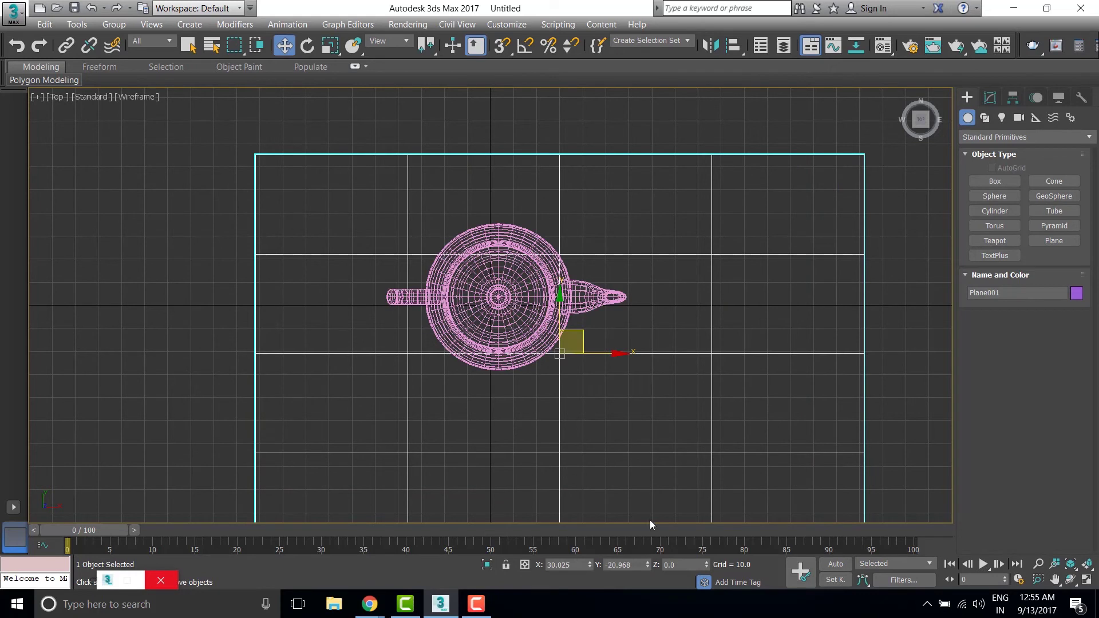
pyautogui.rightClick(591, 566)
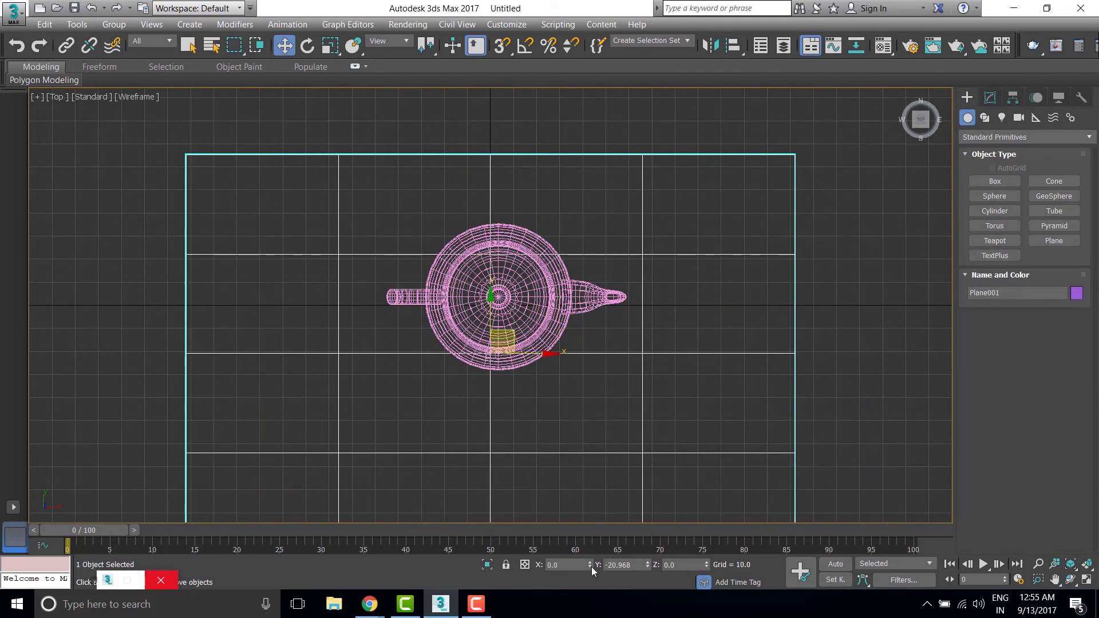
pyautogui.rightClick(648, 569)
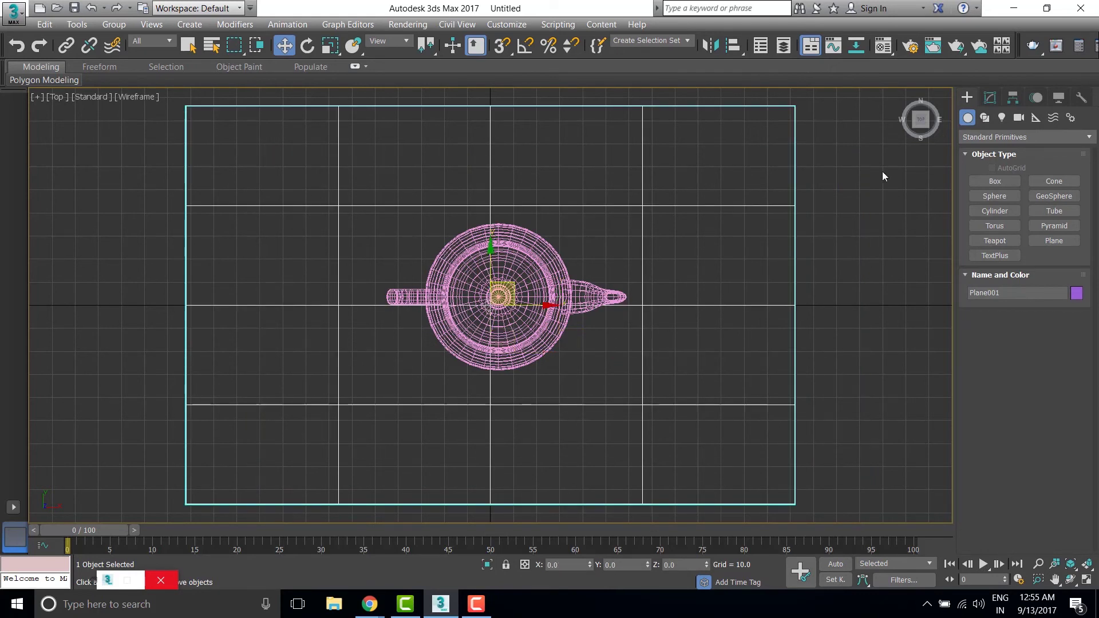
# Step: Create a plane-type VRayLight beside the teapot's spout with half-length about 30.5 and half-width about 20.8
pyautogui.click(1002, 118)
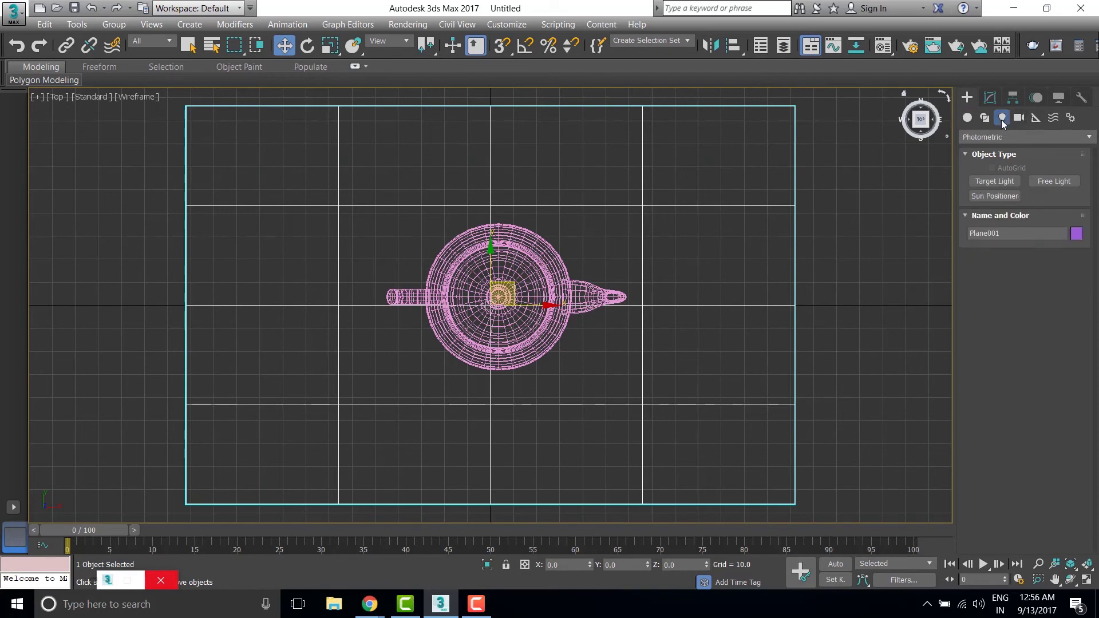
pyautogui.click(1014, 139)
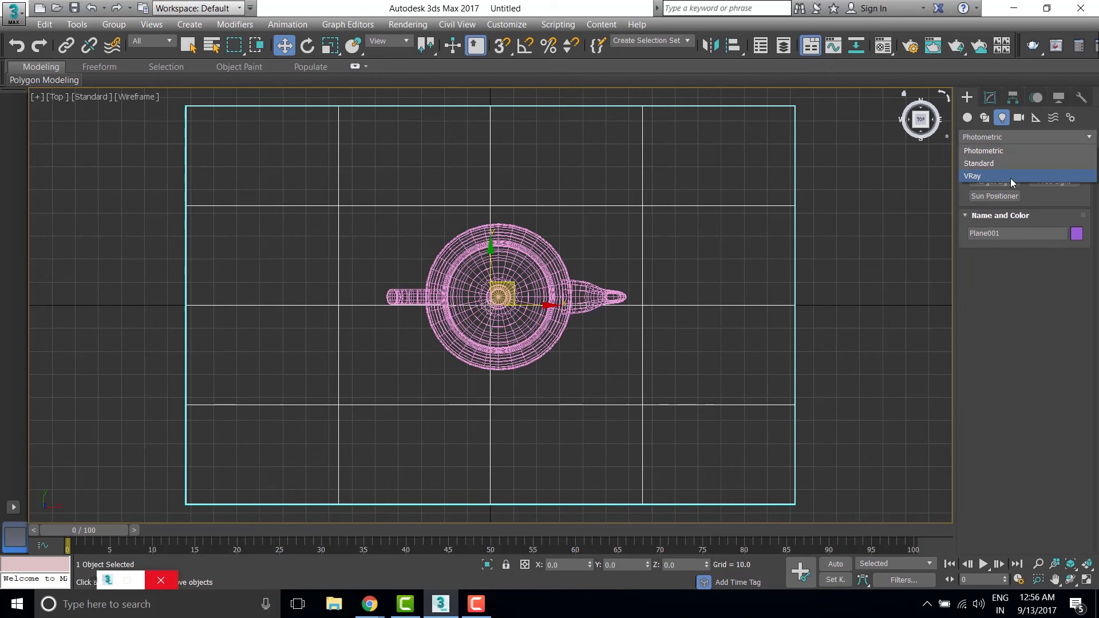
pyautogui.click(1010, 175)
pyautogui.click(1000, 182)
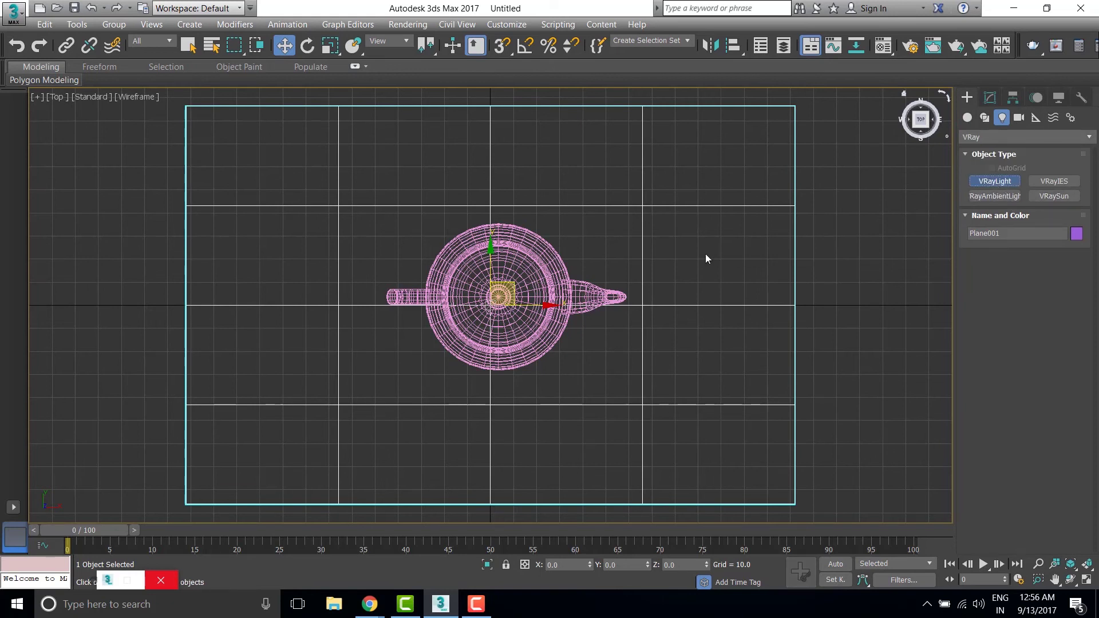
pyautogui.moveTo(599, 264); pyautogui.dragTo(738, 361)
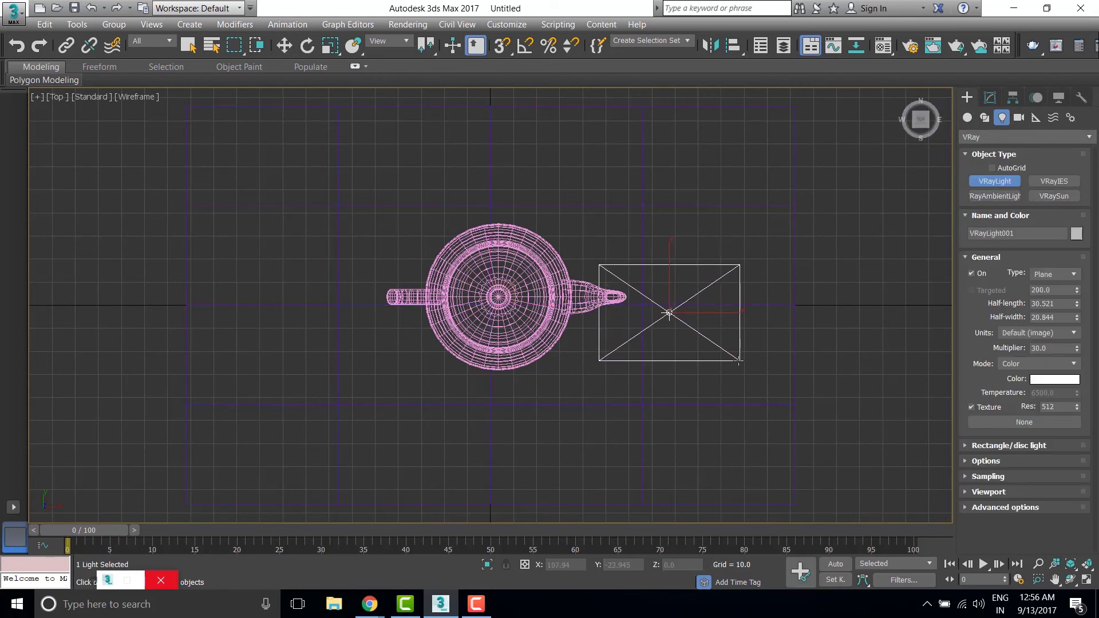
# Step: Raise the light above the ground plane and move it away from the teapot to about Y -68, Z 107 in the Left view
pyautogui.click(284, 46)
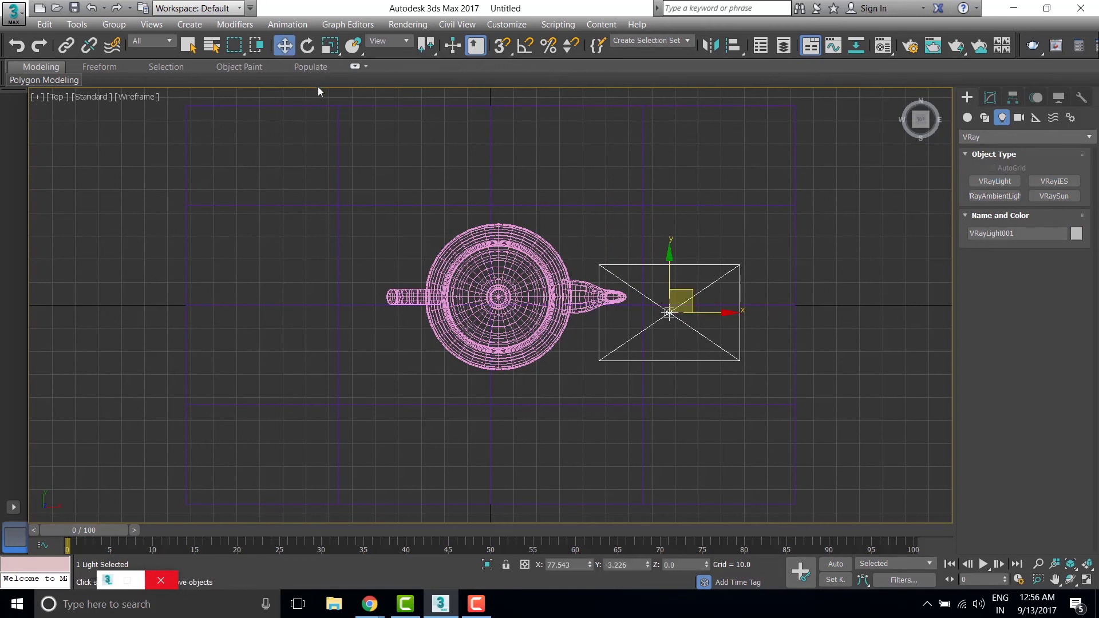
pyautogui.press('l')
pyautogui.scroll(-5, 324, 118)
pyautogui.moveTo(439, 248); pyautogui.dragTo(543, 522, button='middle')
pyautogui.moveTo(471, 325); pyautogui.dragTo(569, 266)
# Step: Rotate the light to about 46° in X and 60° in Z so it points at the teapot
pyautogui.press('e')
pyautogui.press('p')
pyautogui.scroll(-5, 534, 281)
pyautogui.scroll(3, 534, 281)
pyautogui.keyDown('alt'); pyautogui.moveTo(534, 281); pyautogui.dragTo(391, 183, button='middle'); pyautogui.keyUp('alt')
pyautogui.moveTo(338, 148); pyautogui.dragTo(407, 165)
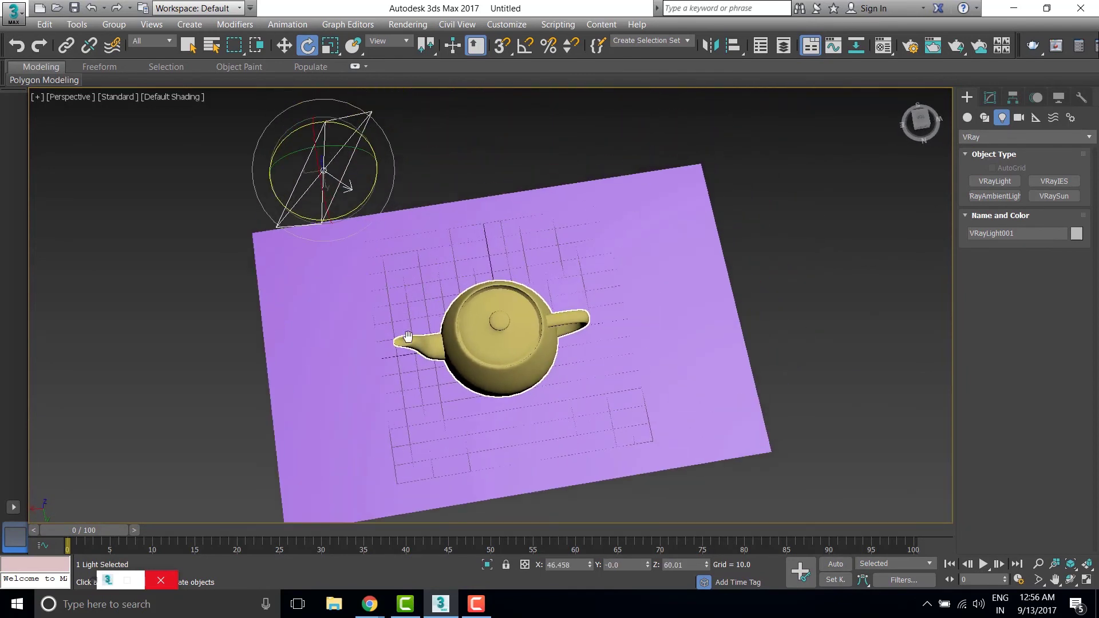
# Step: Set the ground plane's length and width to 500, with the Perspective view framed closely on the teapot
pyautogui.scroll(5, 449, 207)
pyautogui.keyDown('alt'); pyautogui.moveTo(449, 207); pyautogui.dragTo(513, 361, button='middle'); pyautogui.keyUp('alt')
pyautogui.scroll(-3, 590, 359)
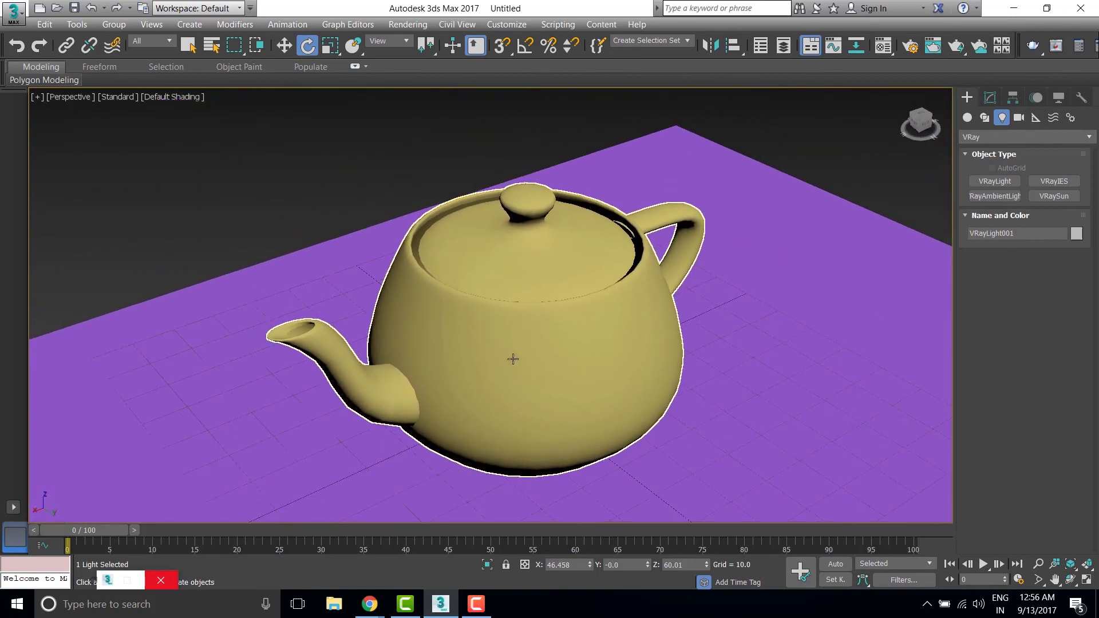
pyautogui.keyDown('alt'); pyautogui.moveTo(584, 372); pyautogui.dragTo(611, 375, button='middle'); pyautogui.keyUp('alt')
pyautogui.press('w')
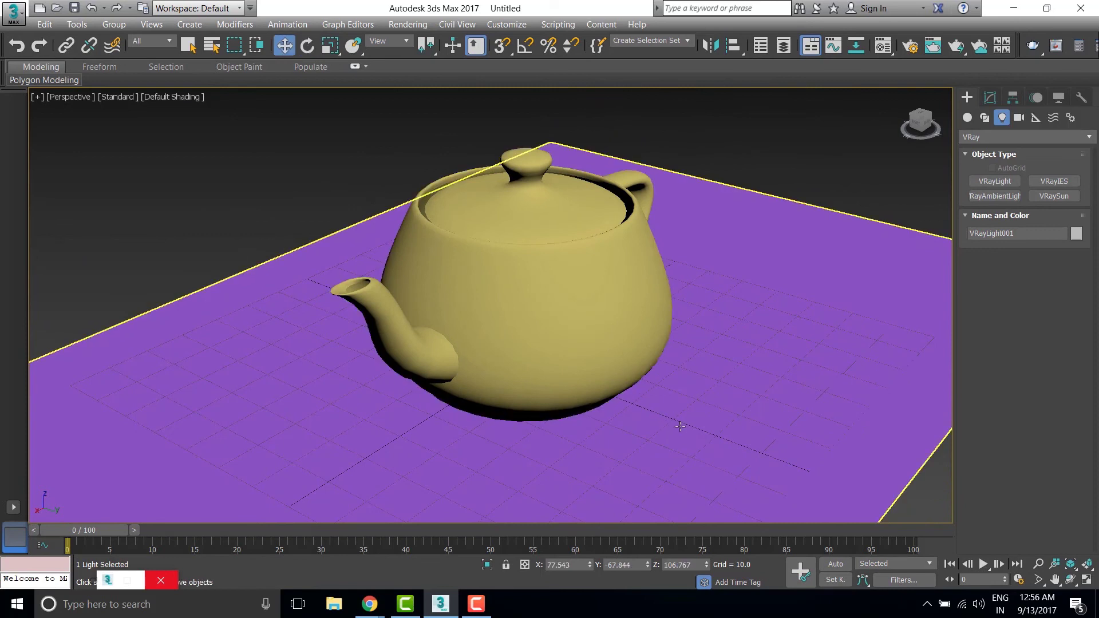
pyautogui.click(679, 423)
pyautogui.click(989, 98)
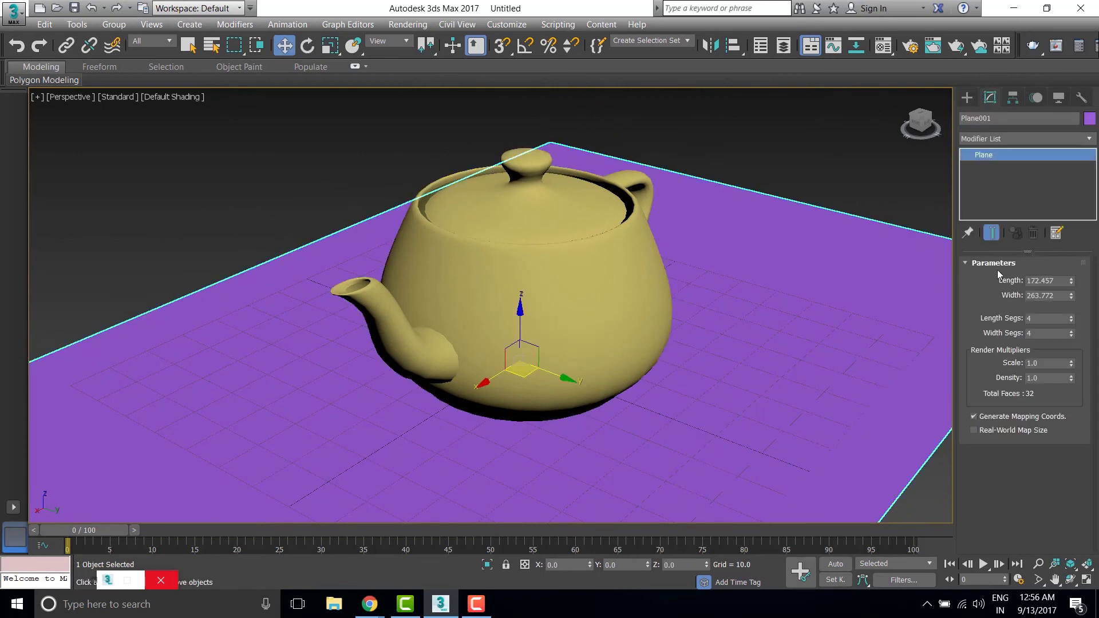
pyautogui.click(1058, 280)
pyautogui.press('Tab')
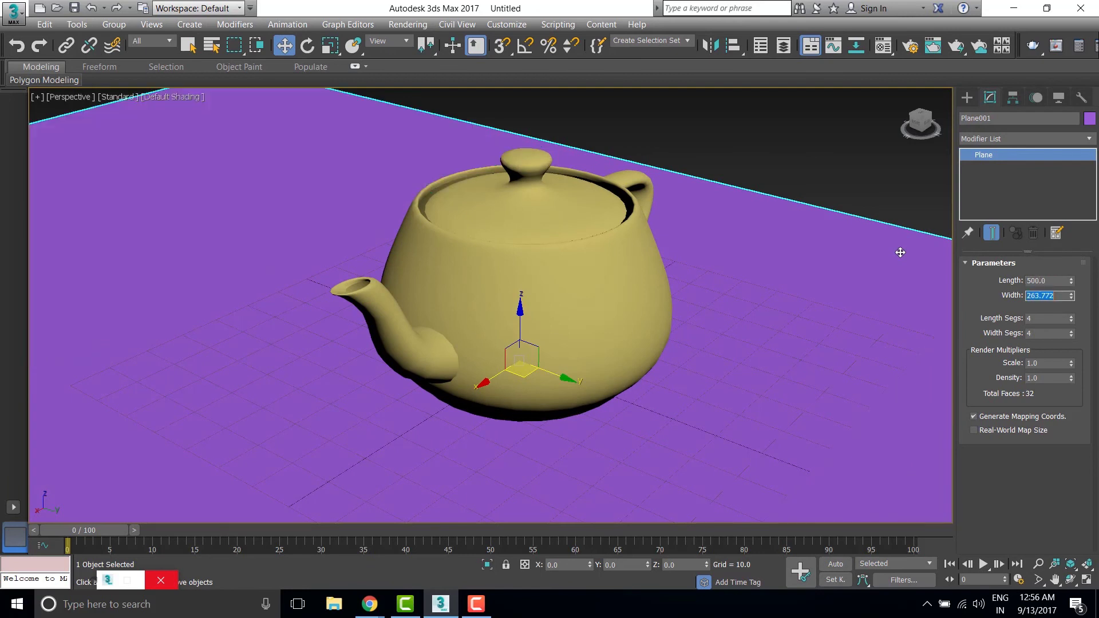
pyautogui.write('500')
pyautogui.press('Return')
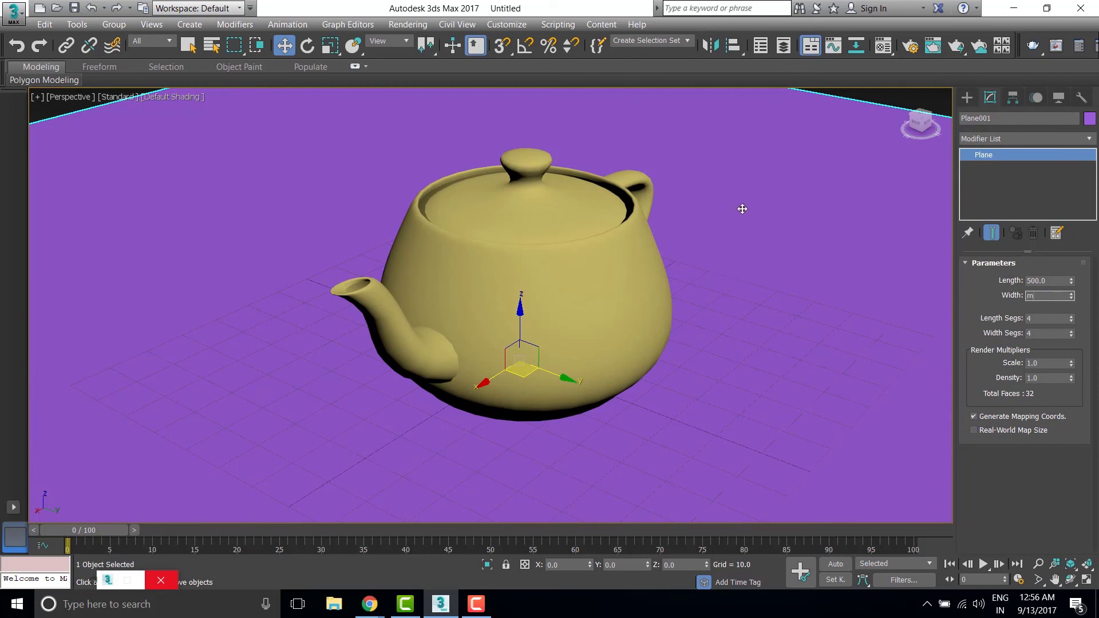
# Step: Assign the second material slot to the ground plane, change it to VRayMtl, and close the Material Editor with the teapot selected
pyautogui.click(882, 46)
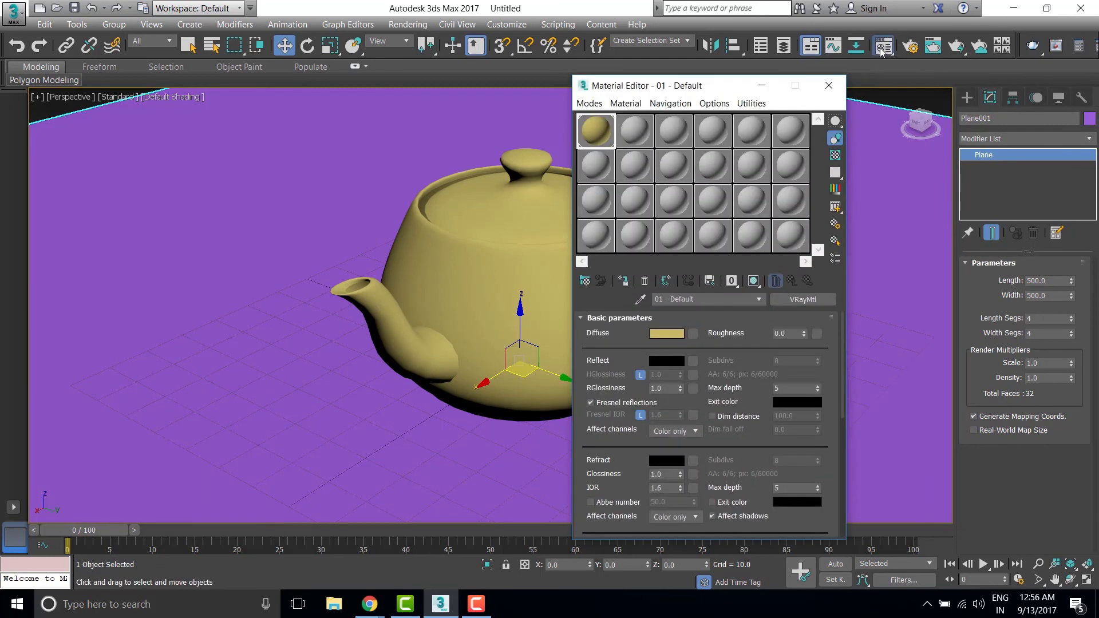
pyautogui.click(640, 139)
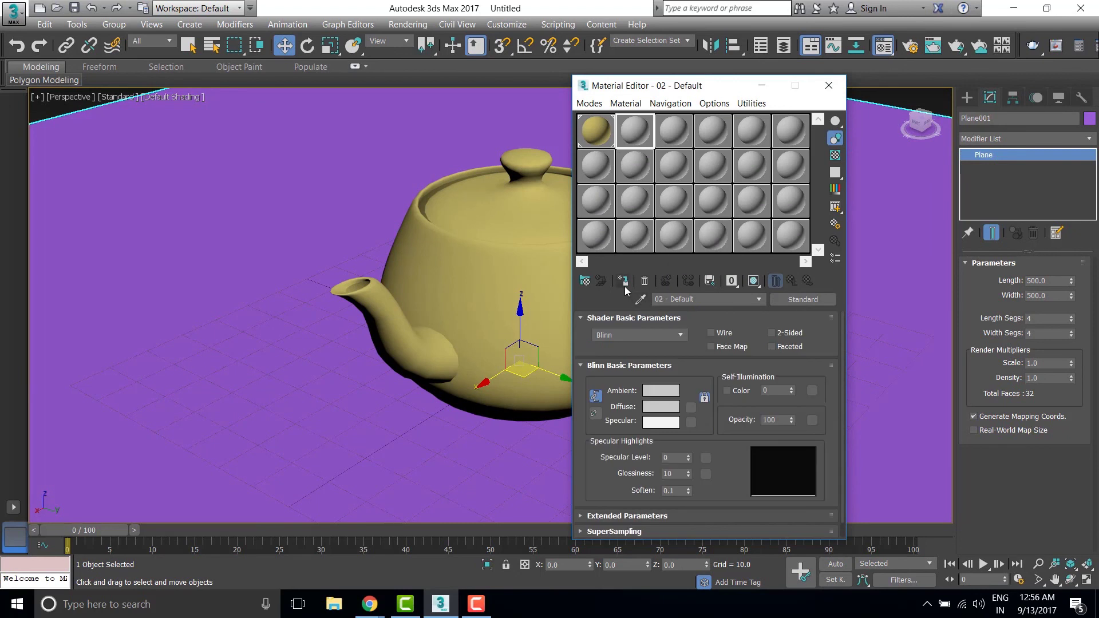
pyautogui.click(623, 281)
pyautogui.click(791, 300)
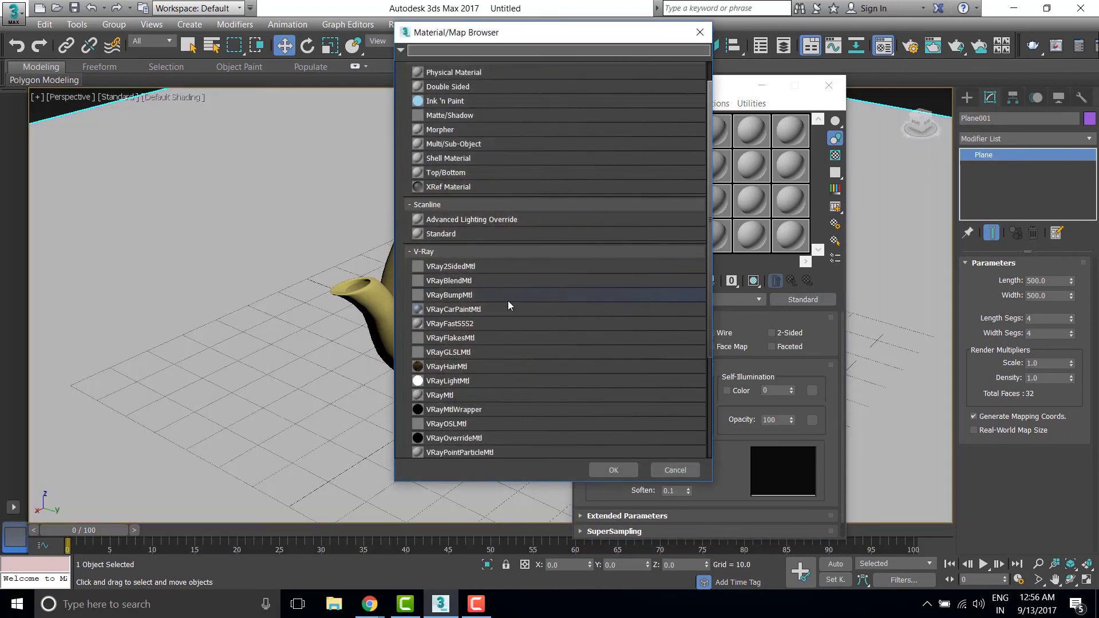
pyautogui.doubleClick(452, 395)
pyautogui.click(492, 241)
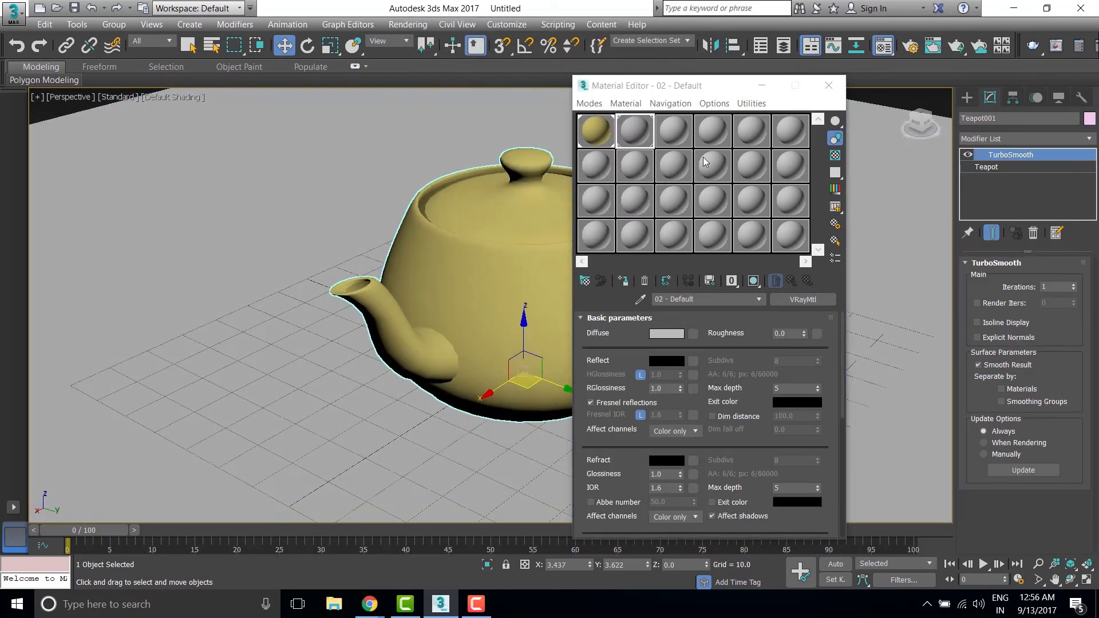
pyautogui.click(838, 87)
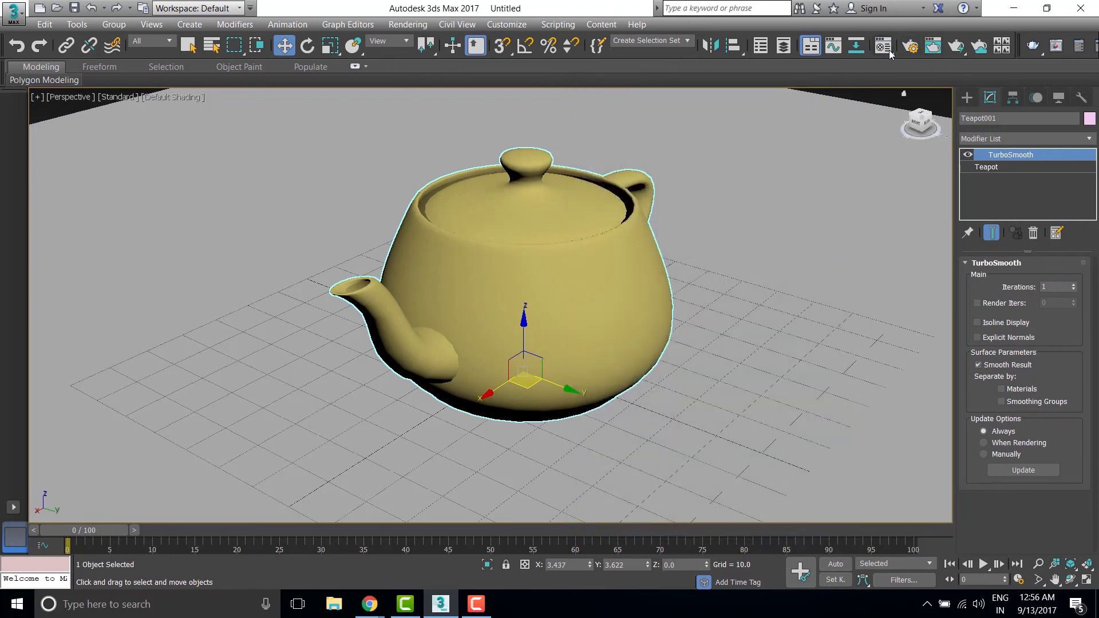
# Step: Render the Perspective view in the Rendered Frame Window, overwriting img.jpg on the Desktop
pyautogui.click(933, 47)
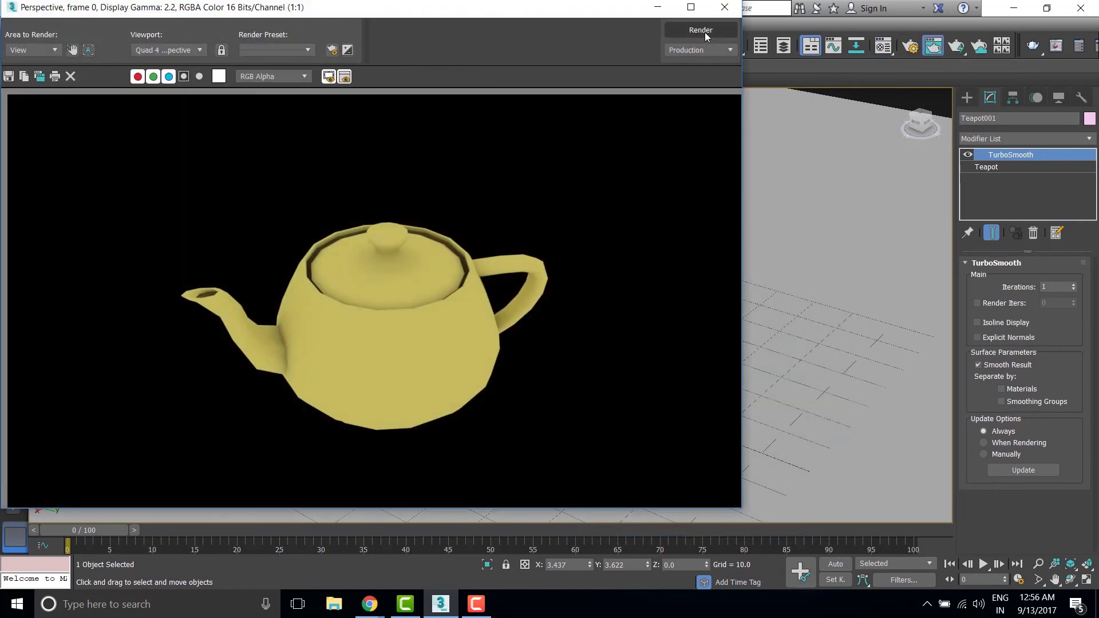
pyautogui.click(701, 30)
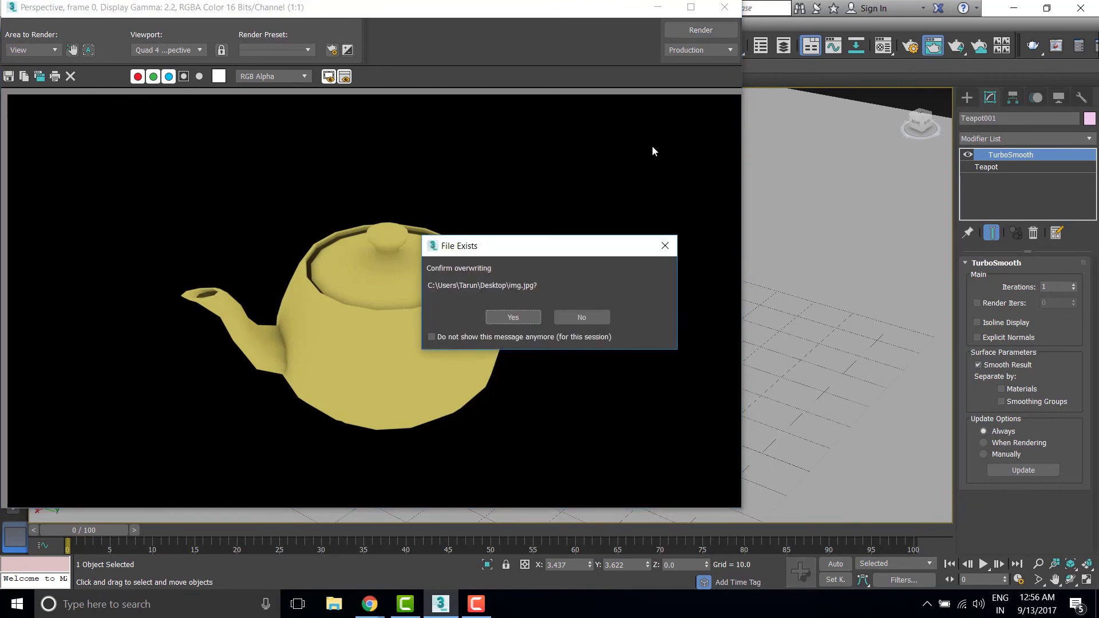
pyautogui.click(507, 321)
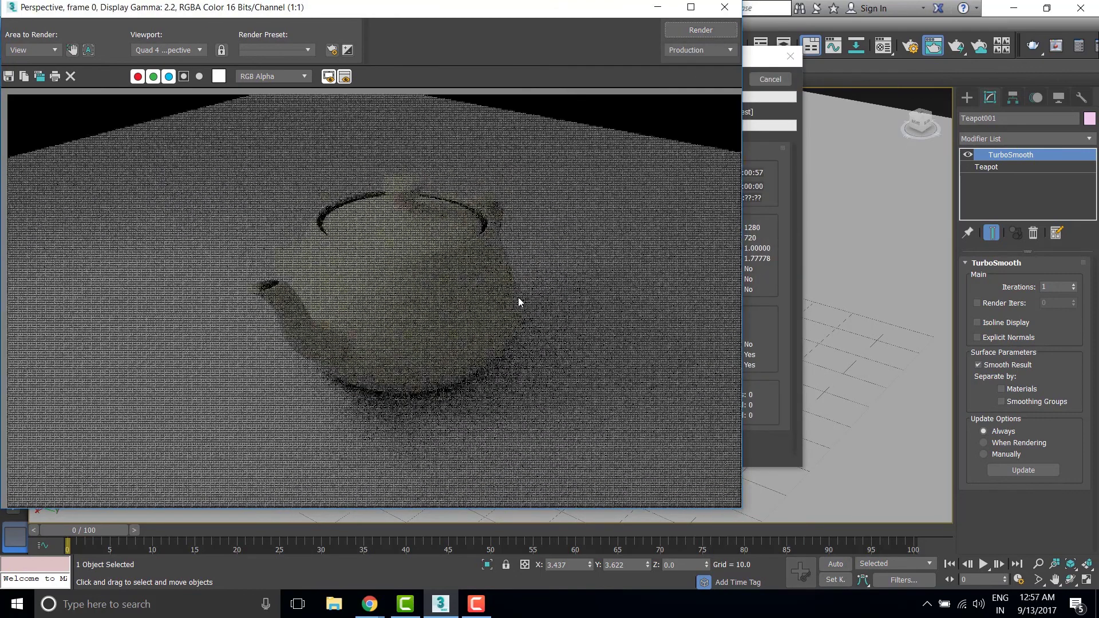